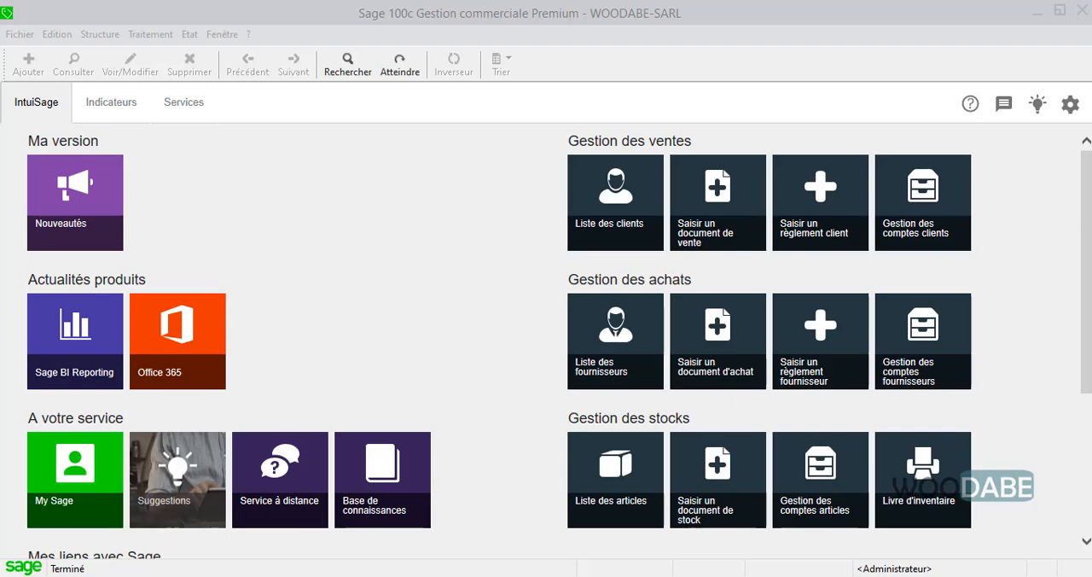
pyautogui.click(396, 329)
pyautogui.click(468, 362)
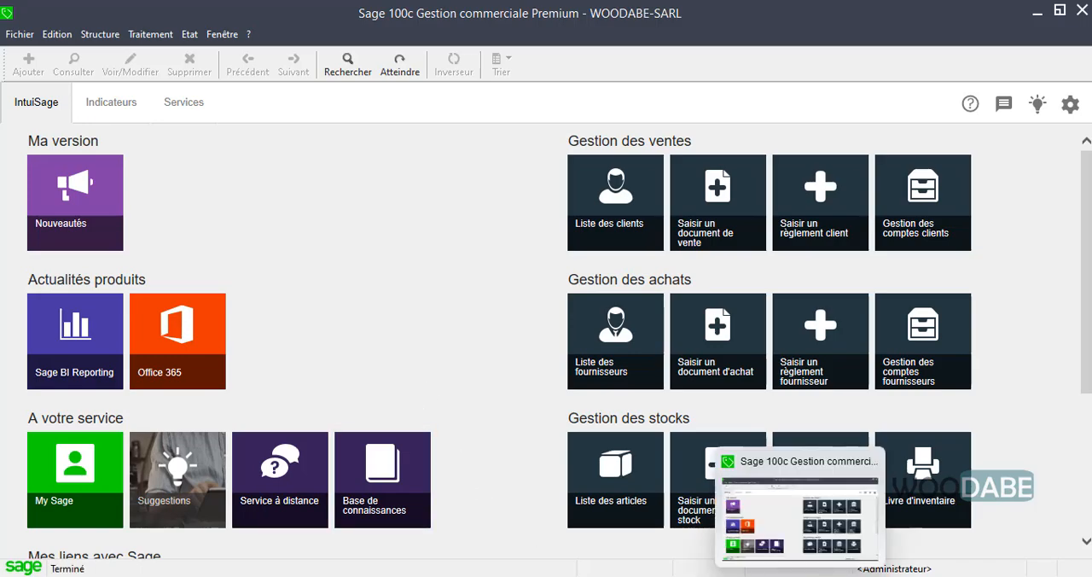
# Switch to PDF-XChange Viewer and read through the November and December transactions in the Suite application exercise.
pyautogui.click(840, 574)
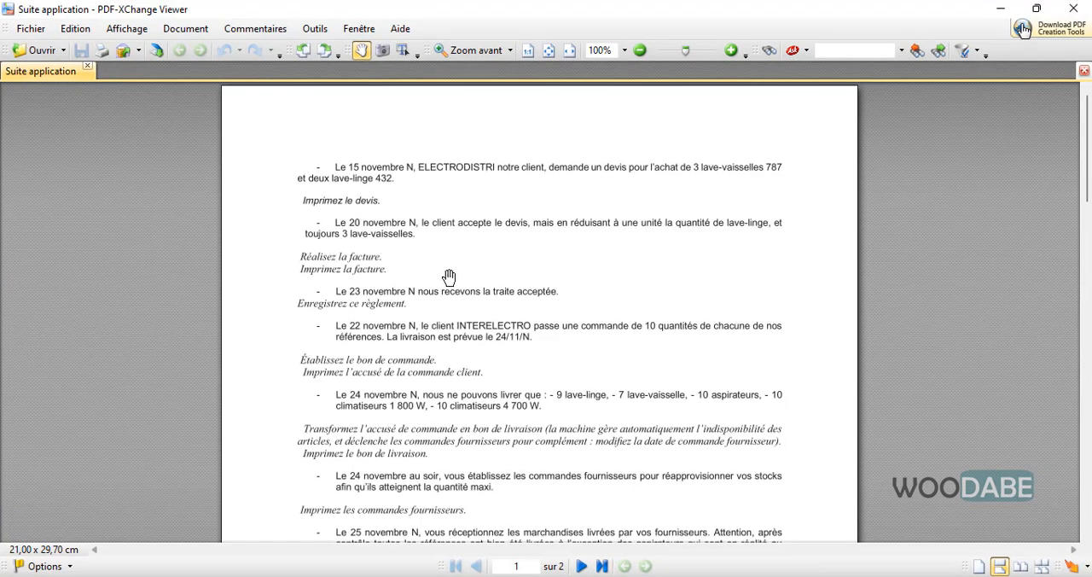
pyautogui.scroll(-10, 383, 237)
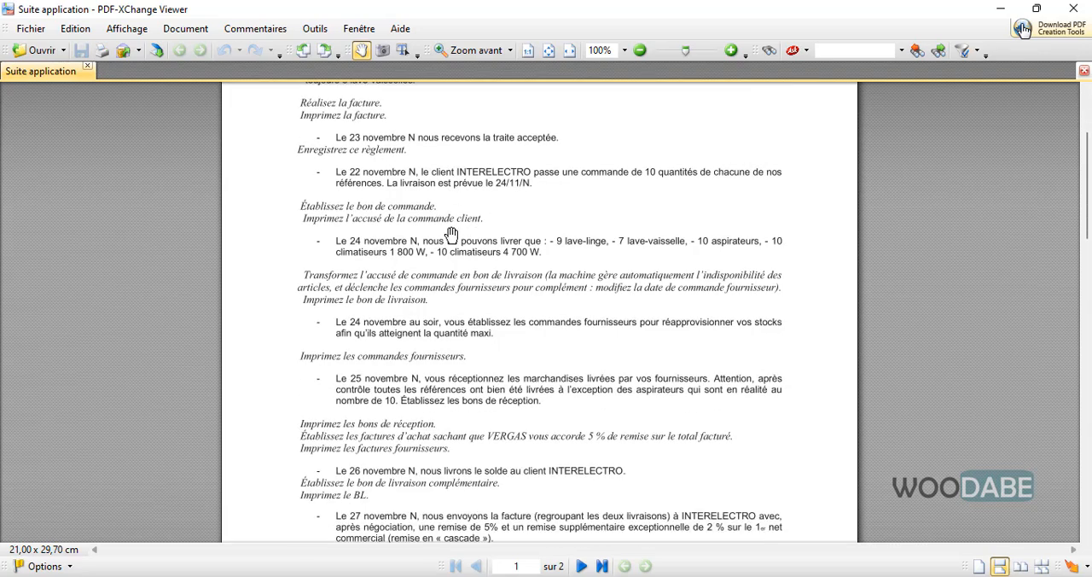
pyautogui.scroll(-1, 478, 251)
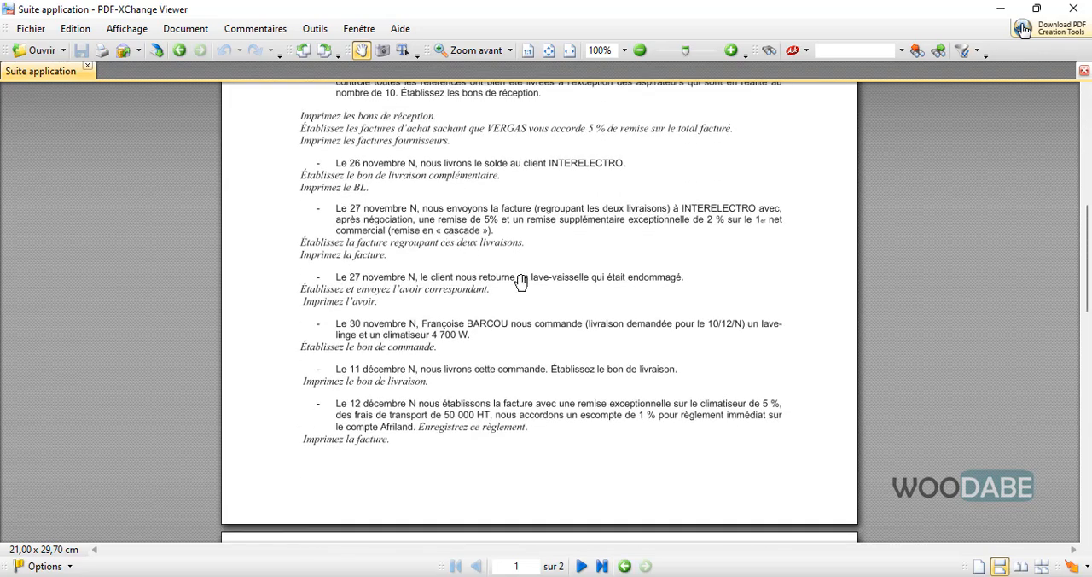
pyautogui.scroll(-7, 520, 281)
pyautogui.scroll(14, 520, 281)
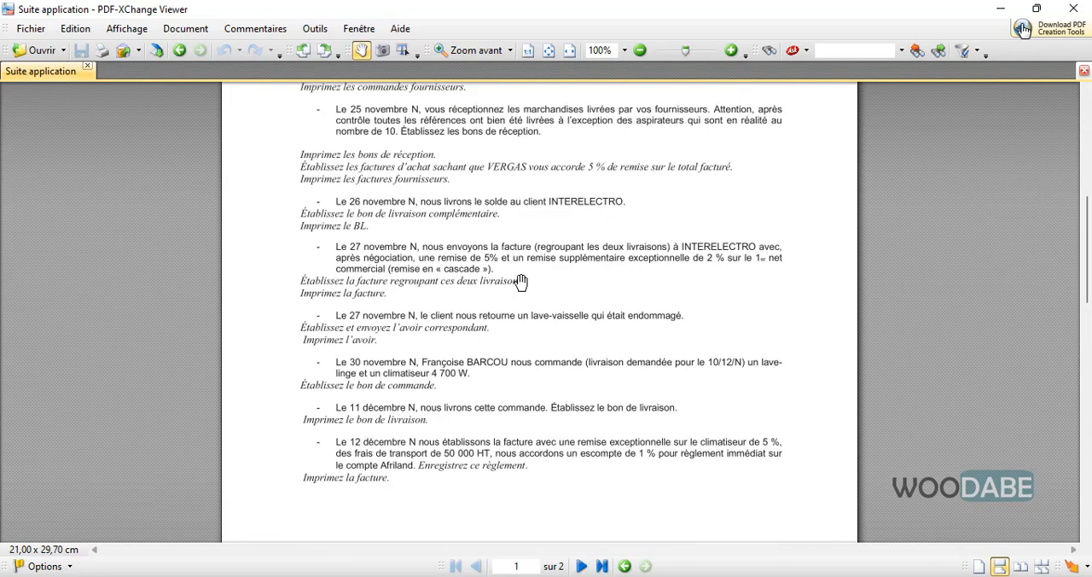
pyautogui.scroll(4, 520, 280)
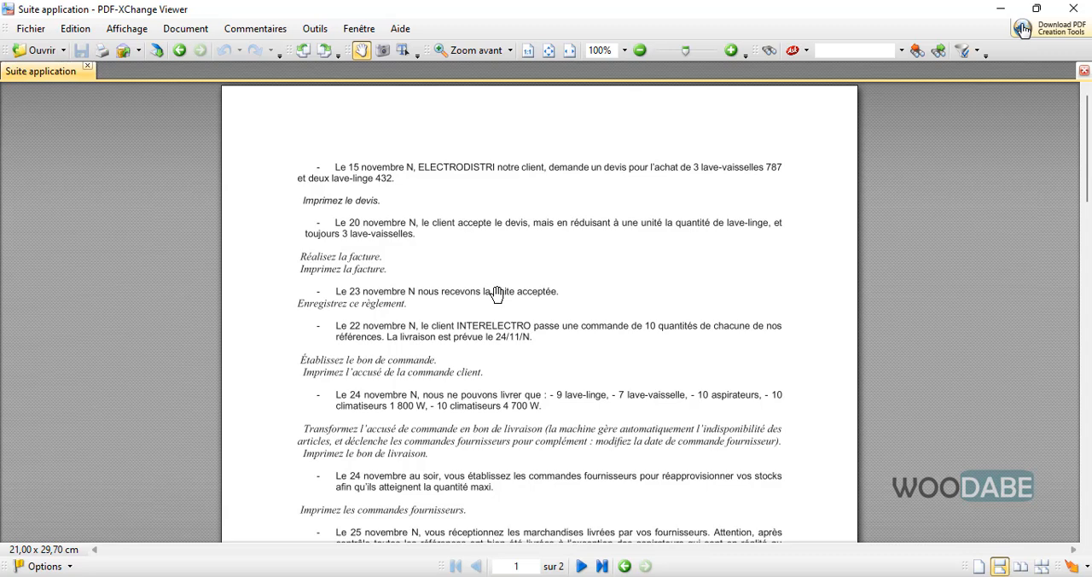
pyautogui.scroll(-4, 497, 294)
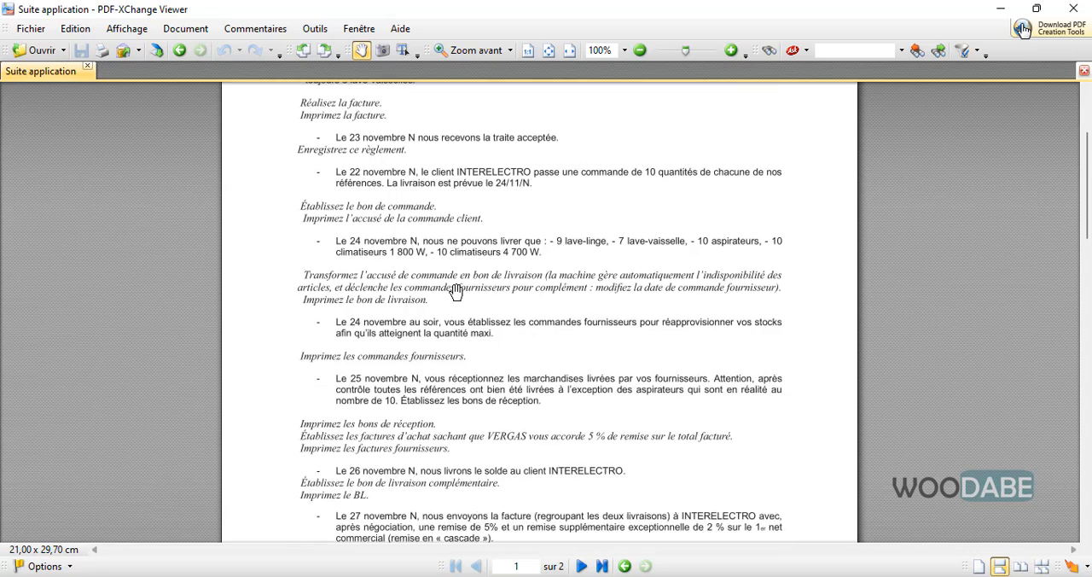
pyautogui.scroll(4, 456, 290)
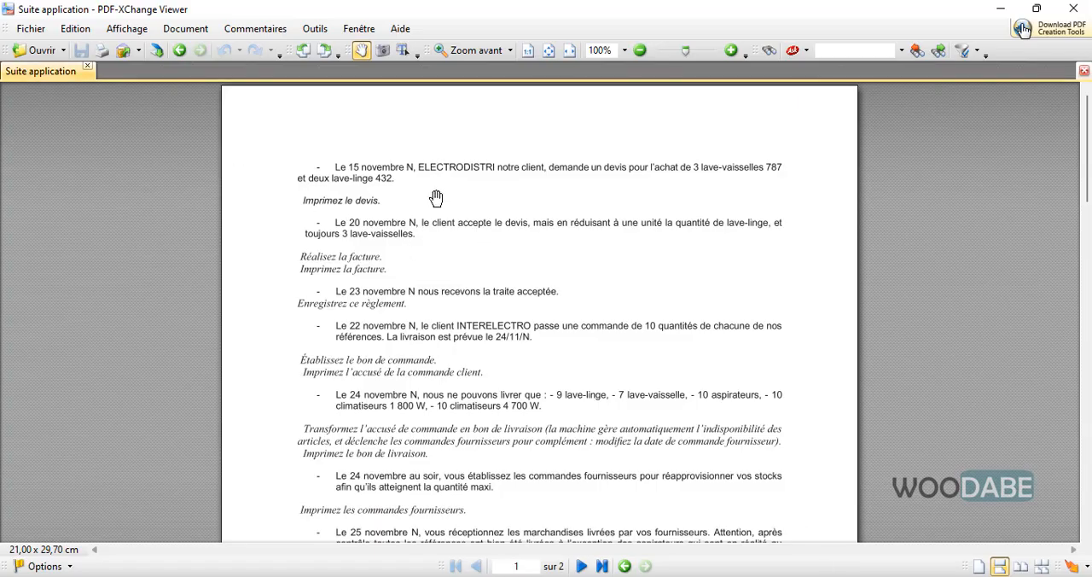
pyautogui.scroll(1, 424, 186)
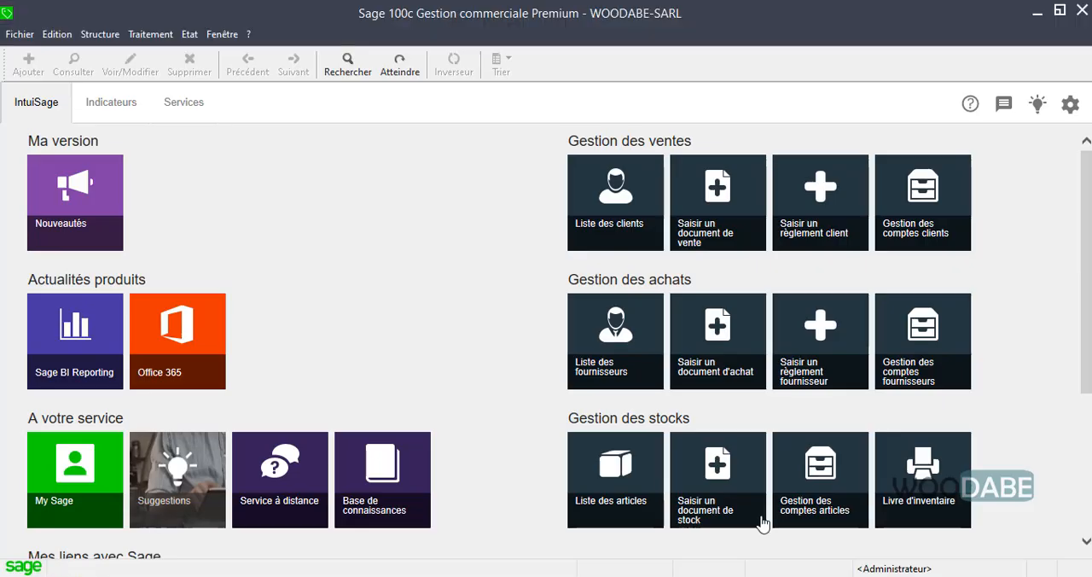
# Switch to Sage 100c Gestion commerciale and create a new sales document of type Devis.
pyautogui.click(150, 35)
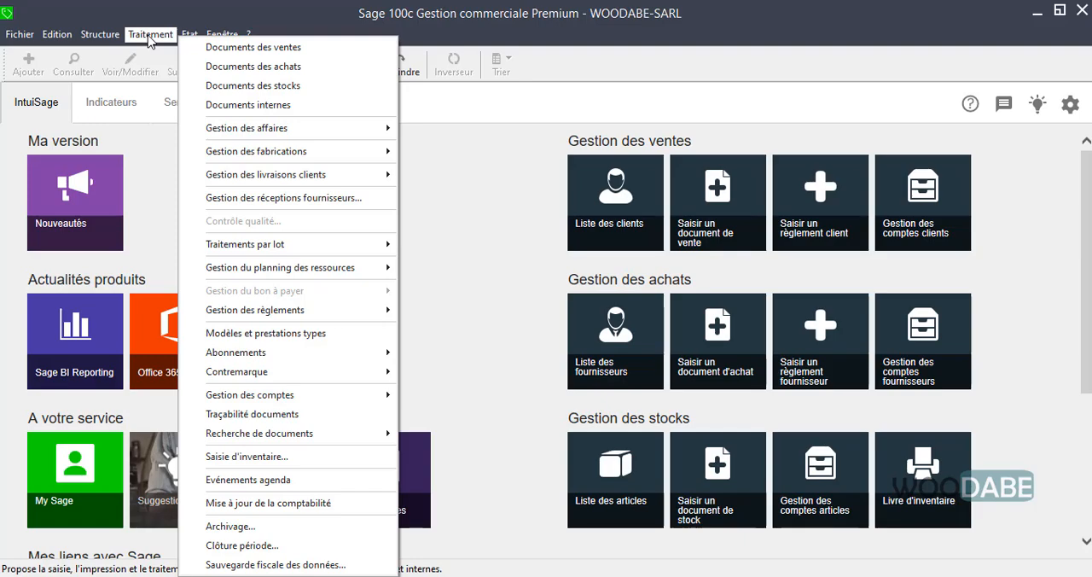
pyautogui.click(251, 49)
pyautogui.moveTo(481, 141); pyautogui.dragTo(457, 132)
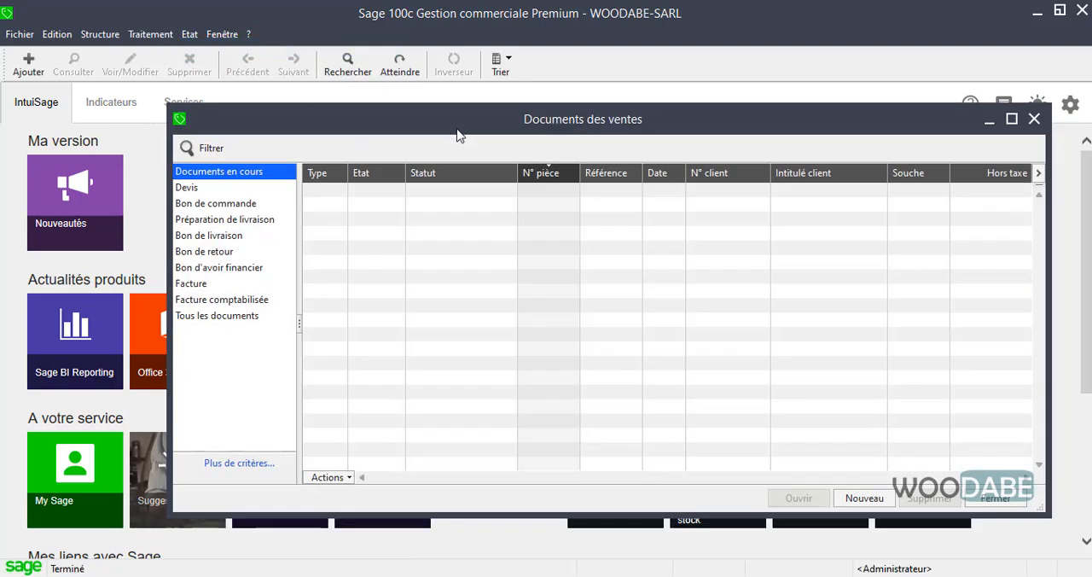
pyautogui.click(863, 502)
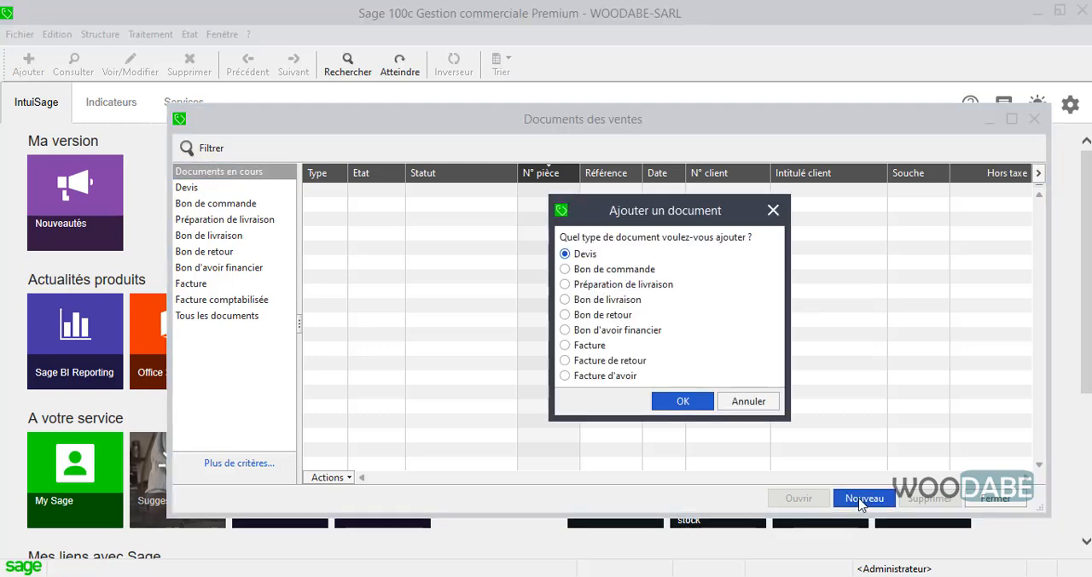
pyautogui.click(682, 401)
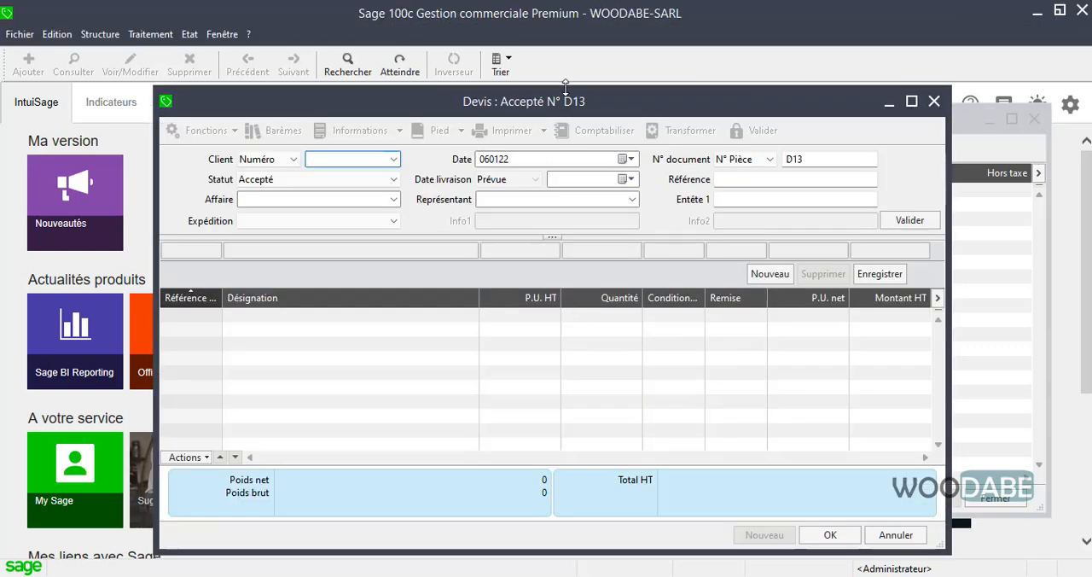
pyautogui.moveTo(567, 98); pyautogui.dragTo(563, 98)
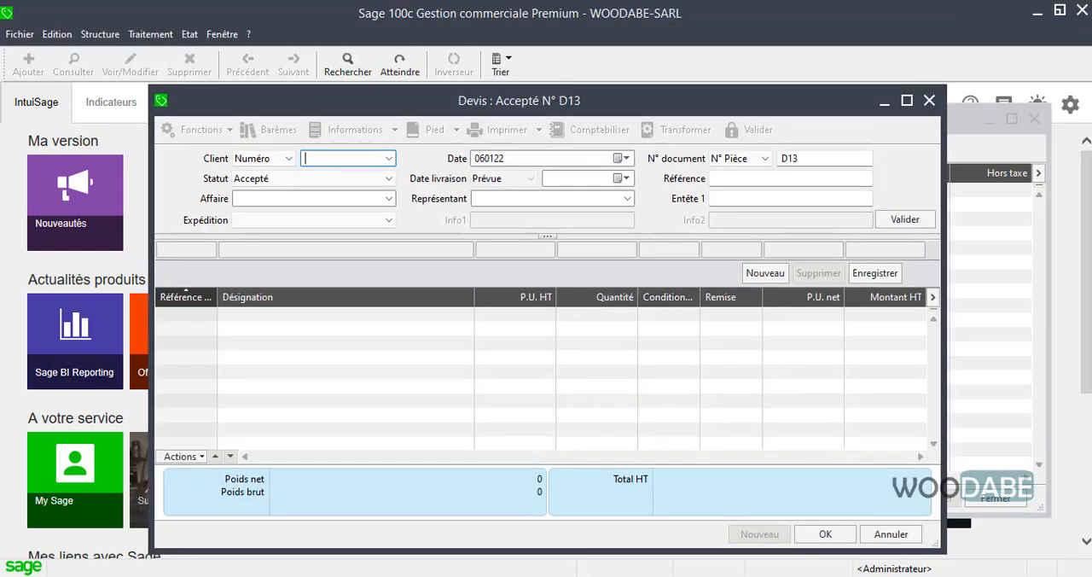
# Check the quote request in the PDF exercise and set the quote's client to INTERELECTRO.
pyautogui.click(837, 576)
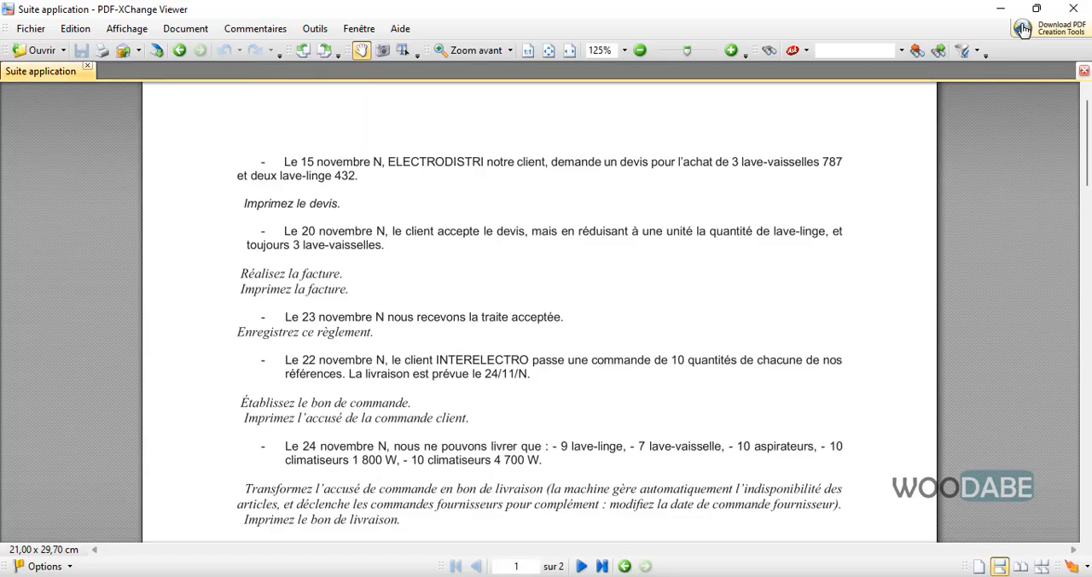
pyautogui.click(1000, 9)
pyautogui.click(390, 158)
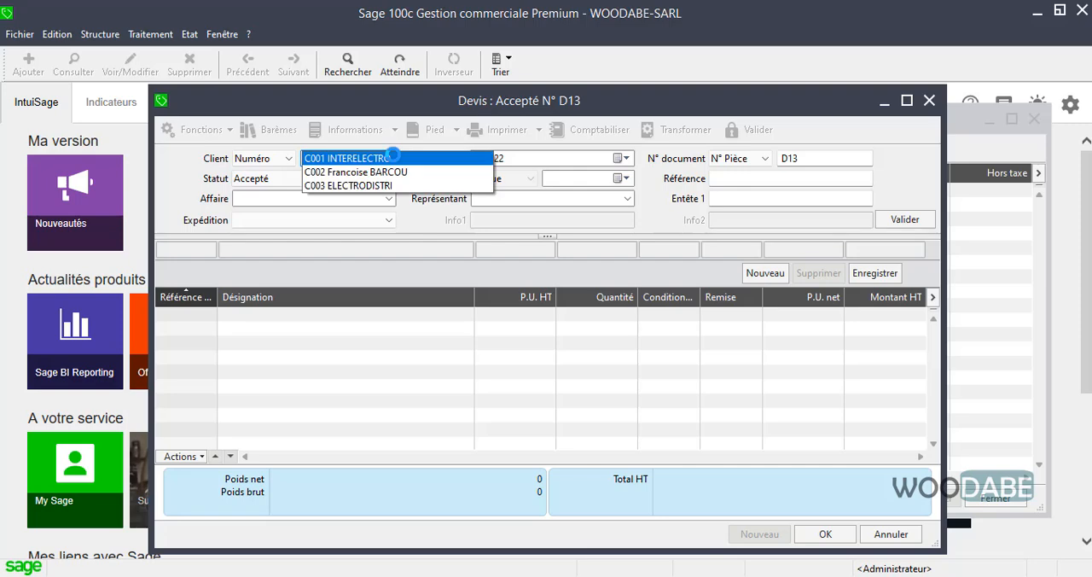
pyautogui.click(392, 158)
pyautogui.click(476, 158)
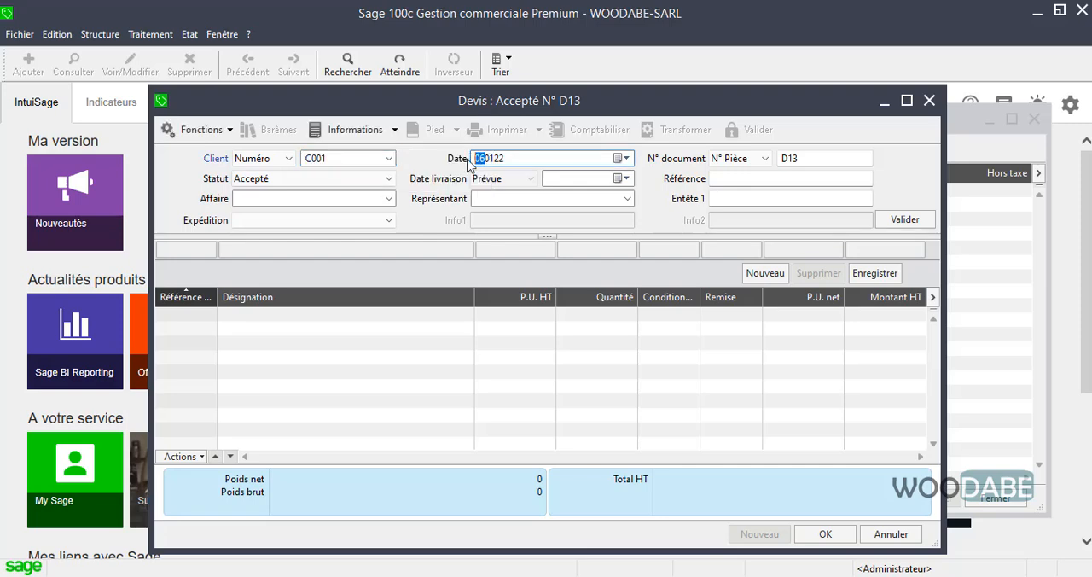
pyautogui.write('15')
pyautogui.press('Right')
pyautogui.write('11')
pyautogui.click(619, 158)
pyautogui.click(512, 237)
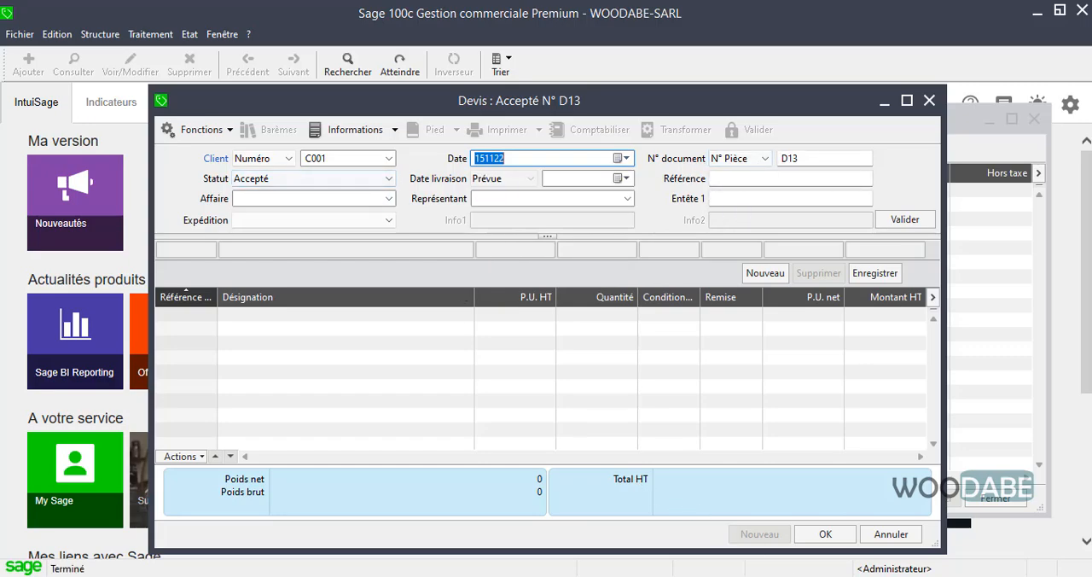
# Set the quote's document number to DEV1, checking the request in the PDF exercise.
pyautogui.click(829, 576)
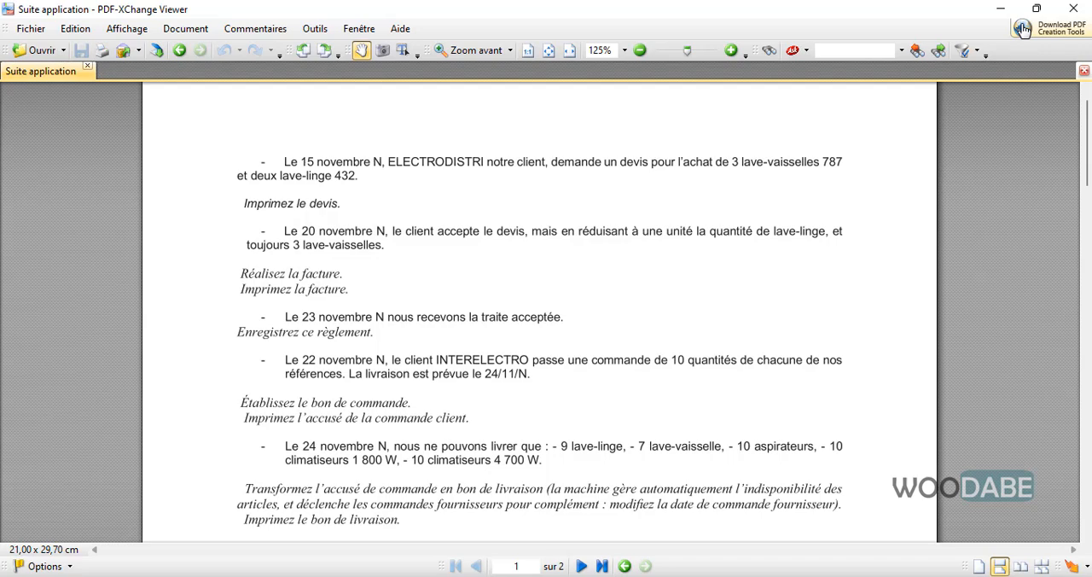
pyautogui.click(829, 576)
pyautogui.moveTo(814, 160); pyautogui.dragTo(789, 153)
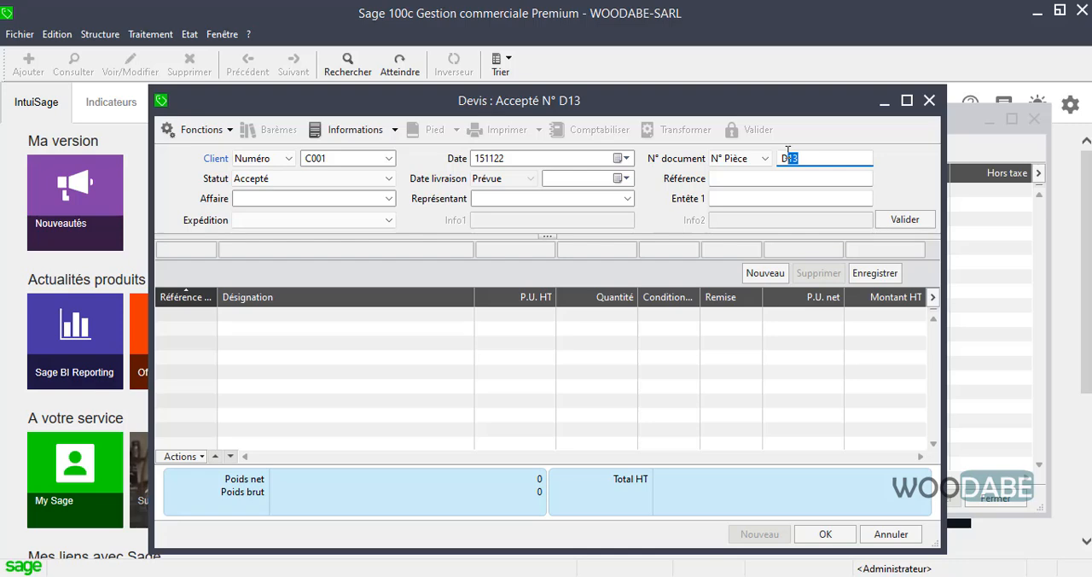
pyautogui.write('EV')
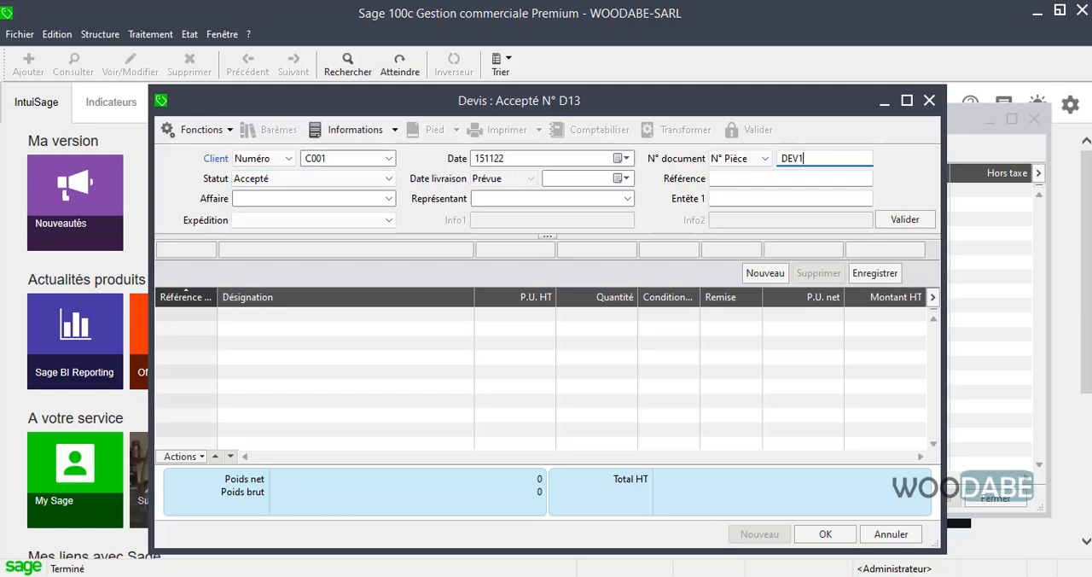
pyautogui.hotkey('alt', 'Tab')
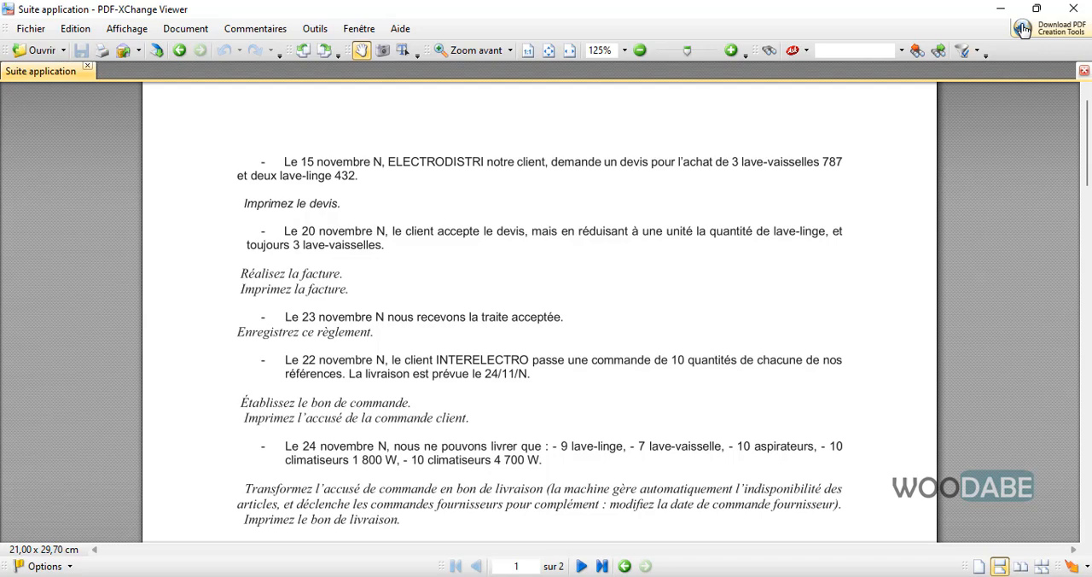
pyautogui.hotkey('alt', 'Tab')
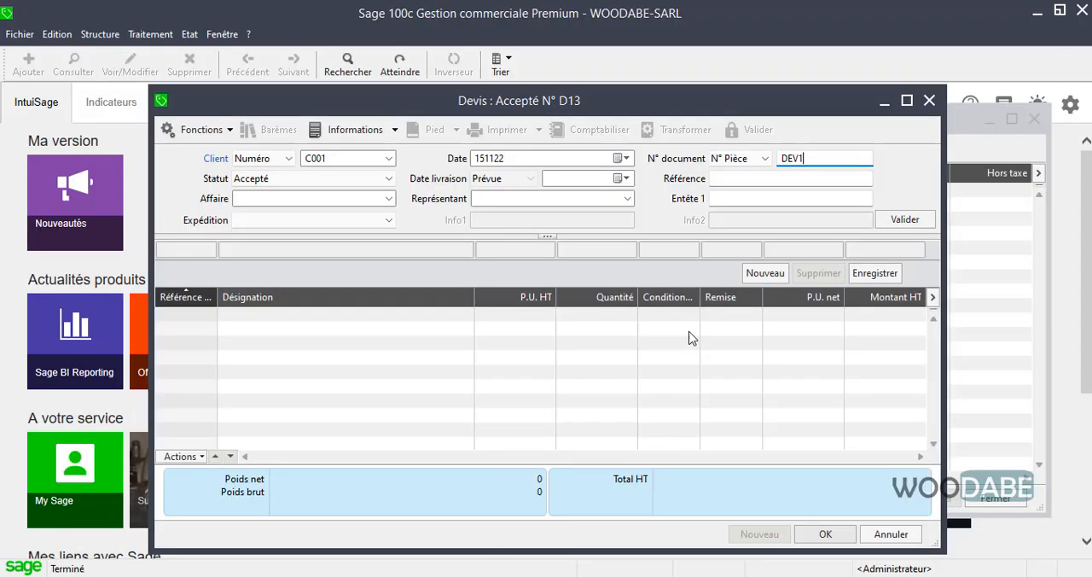
# Assign affaire 1234 and the first listed representative to the quote, and validate its header.
pyautogui.click(748, 178)
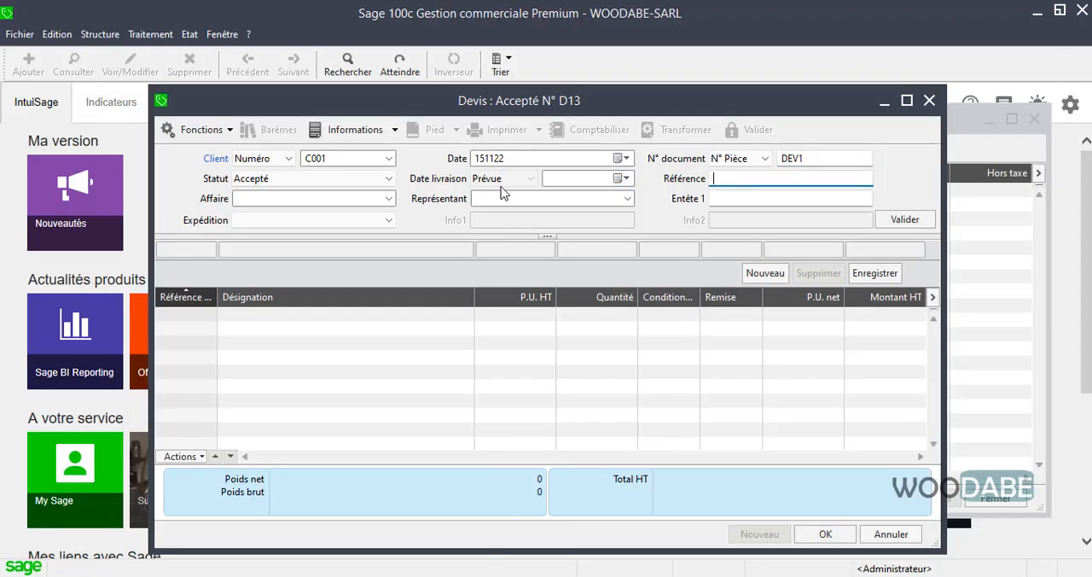
pyautogui.click(389, 198)
pyautogui.click(325, 202)
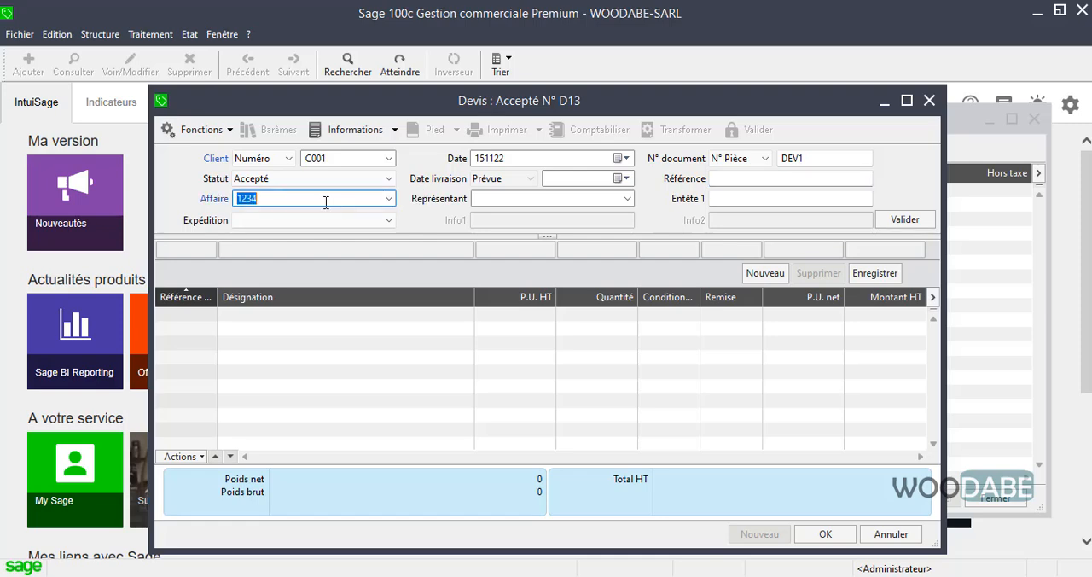
pyautogui.click(360, 198)
pyautogui.click(617, 200)
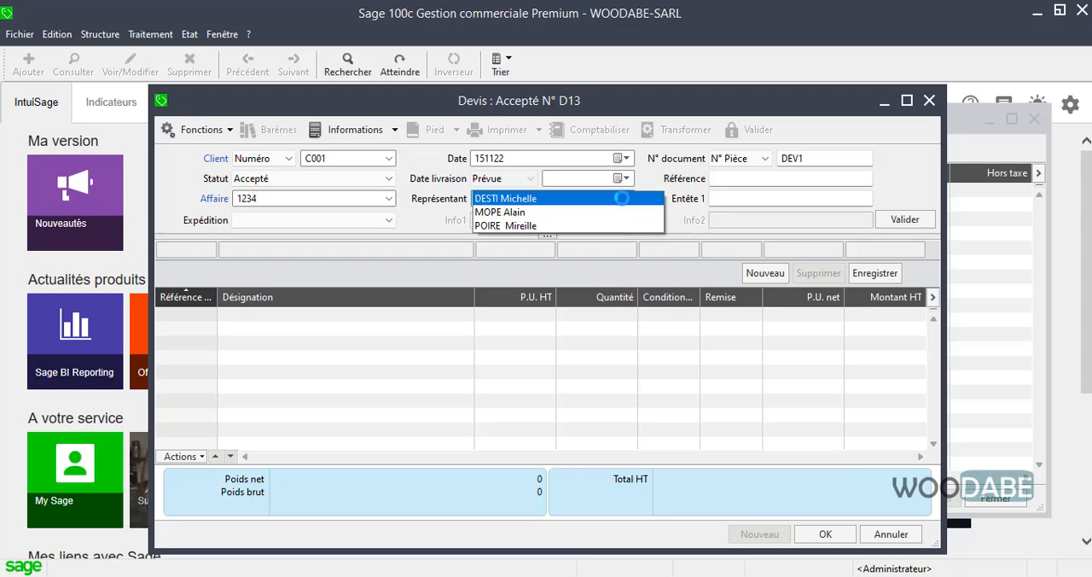
pyautogui.click(541, 198)
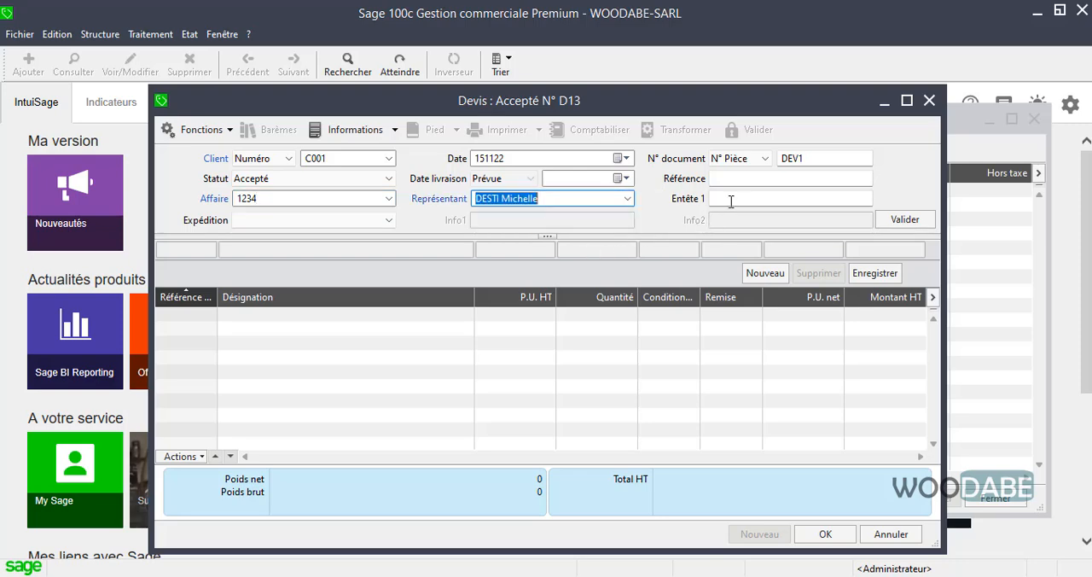
pyautogui.click(905, 220)
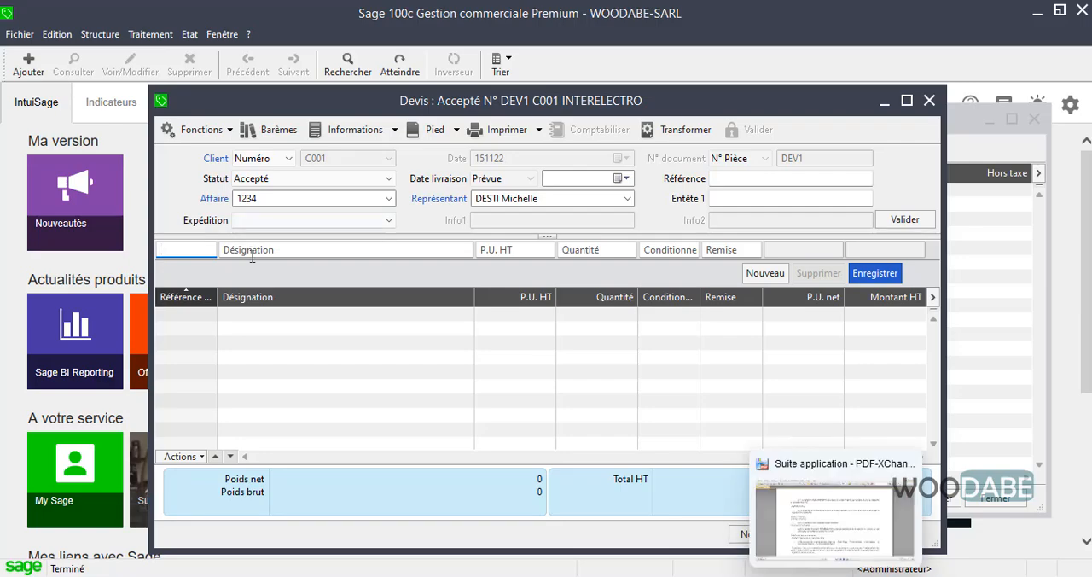
# Check the requested items in the PDF exercise and add Lave-linge 432 and Lave-vaisselle 787 as quote lines.
pyautogui.click(819, 576)
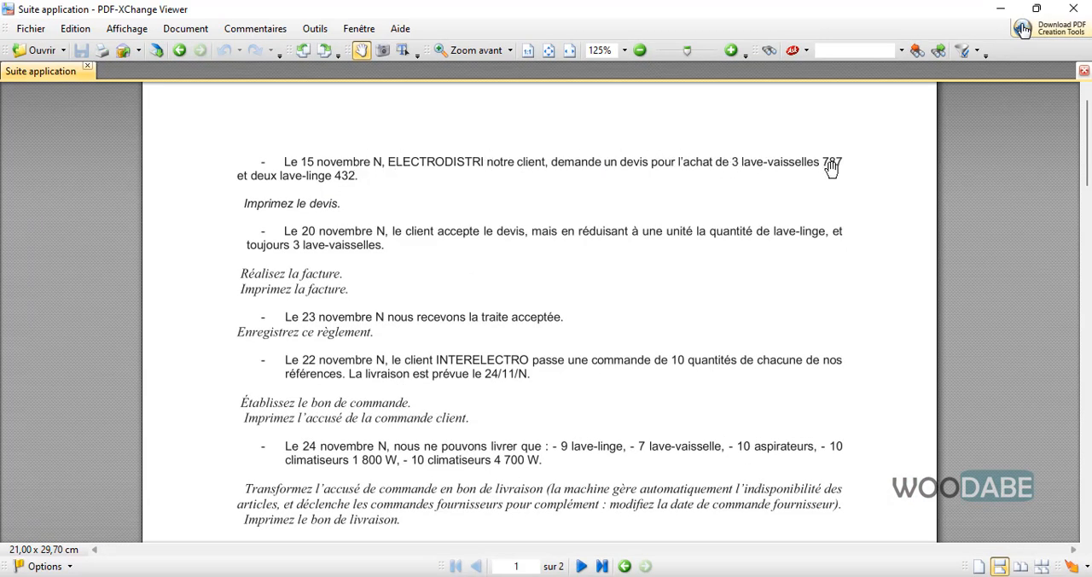
pyautogui.click(1001, 9)
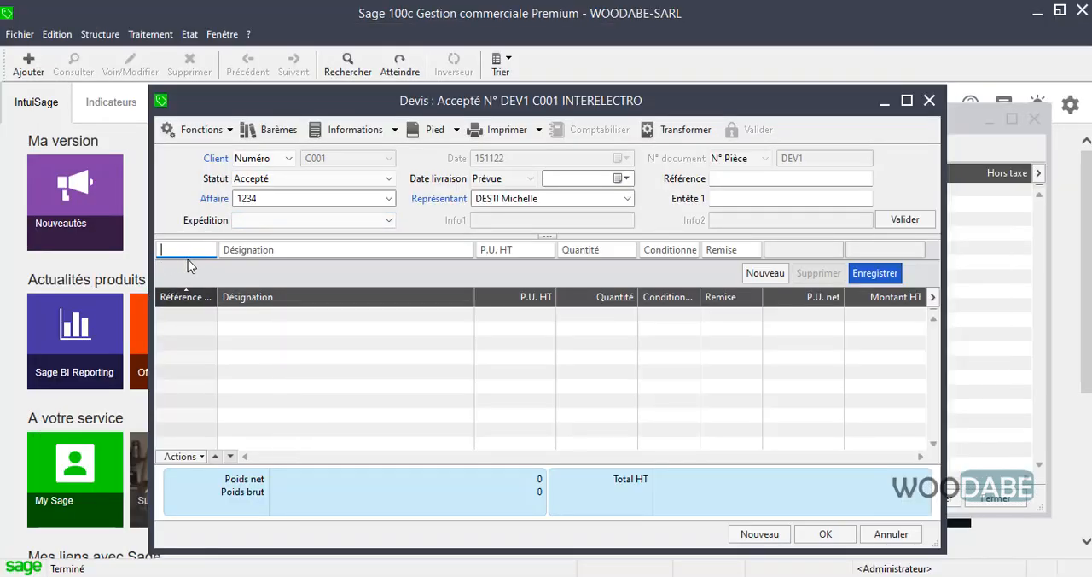
pyautogui.write('A')
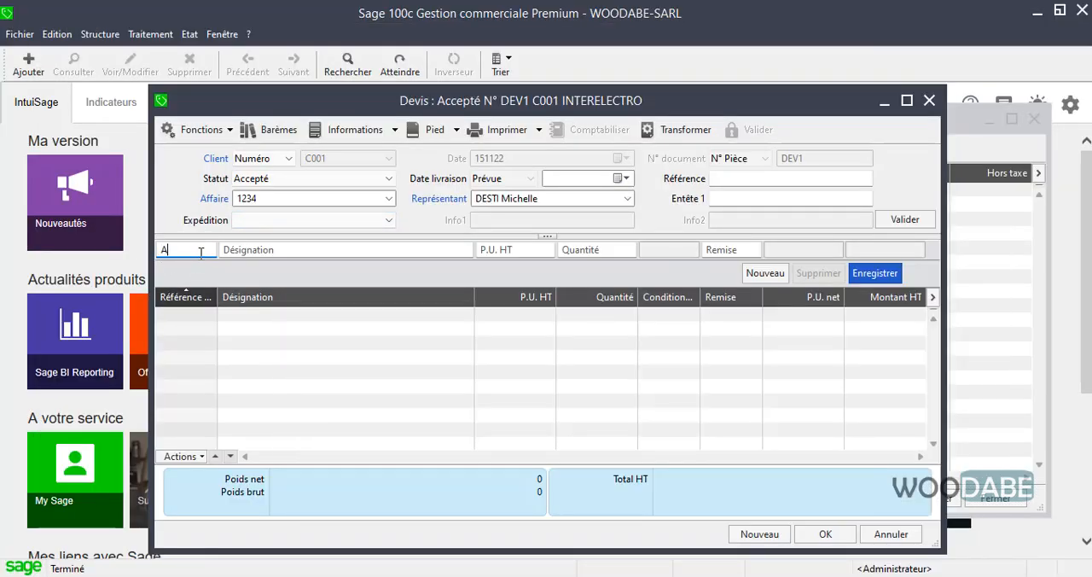
pyautogui.press('Tab')
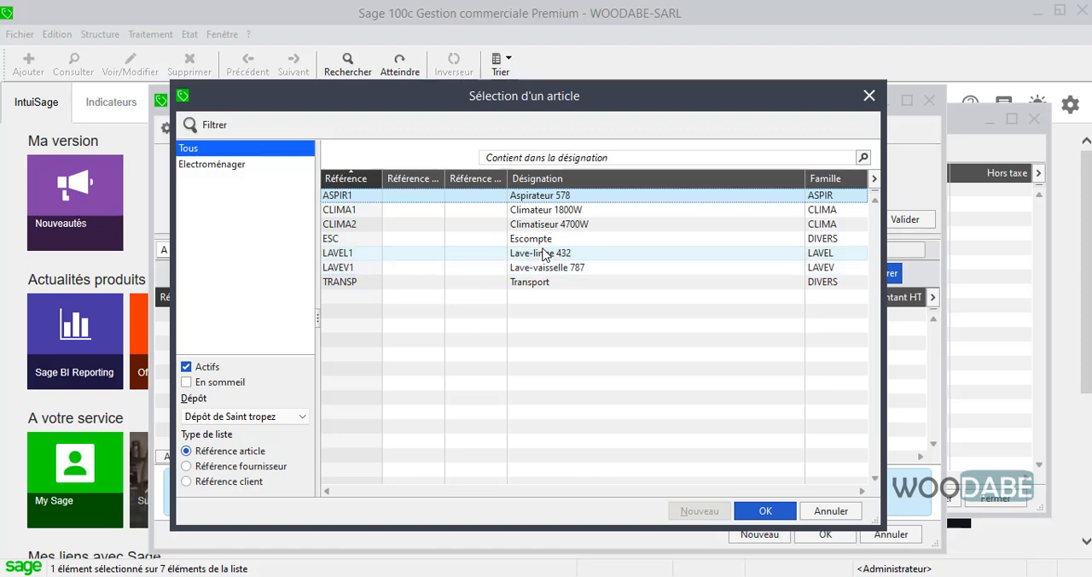
pyautogui.click(553, 270)
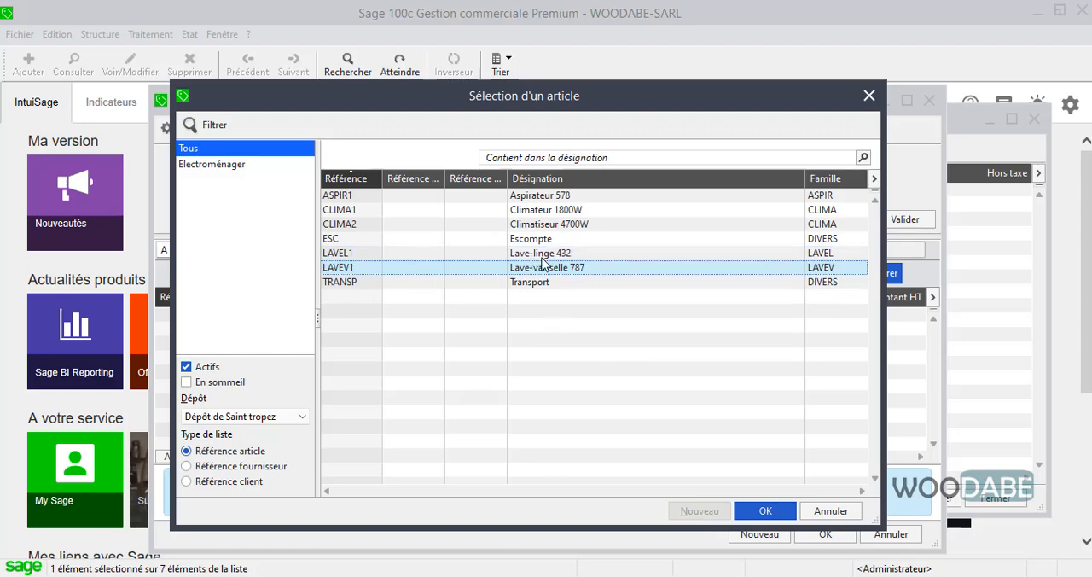
pyautogui.keyDown('ctrl'); pyautogui.click(552, 253); pyautogui.keyUp('ctrl')
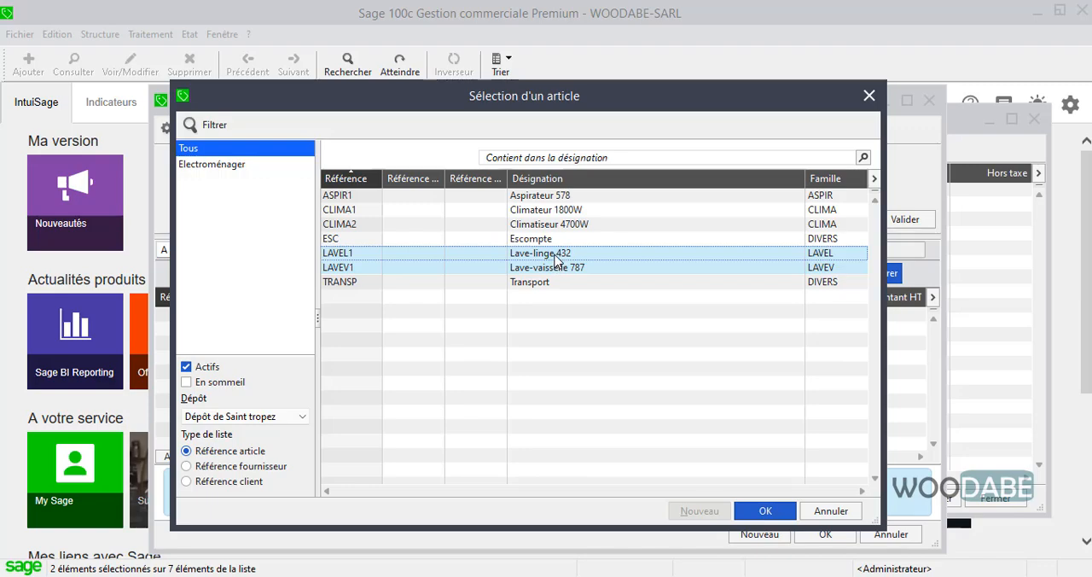
pyautogui.click(763, 510)
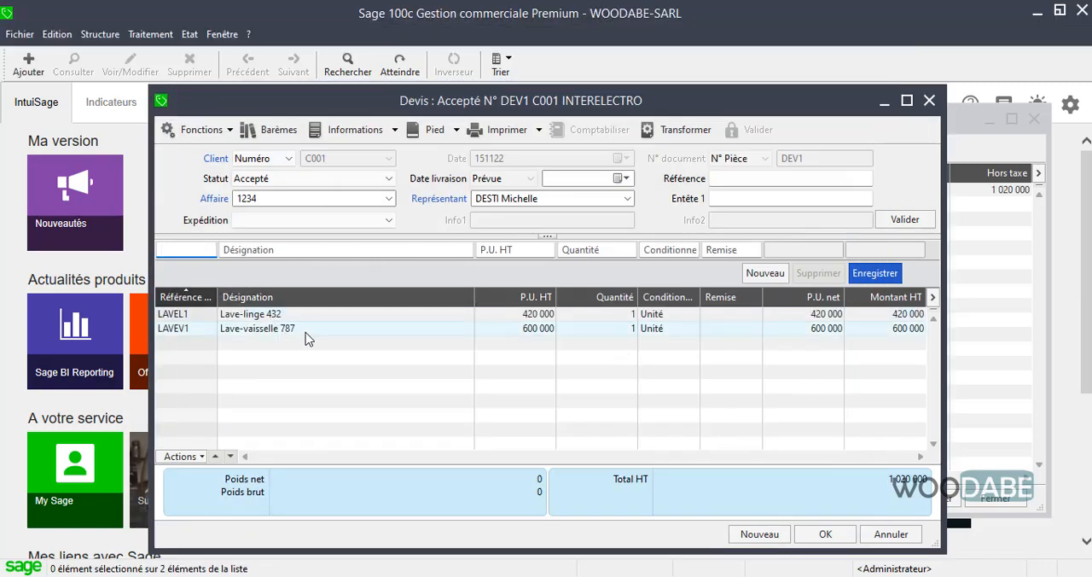
# Set the quote quantities to 3 for Lave-vaisselle 787 and 2 for Lave-linge 432, and validate the quote.
pyautogui.click(599, 247)
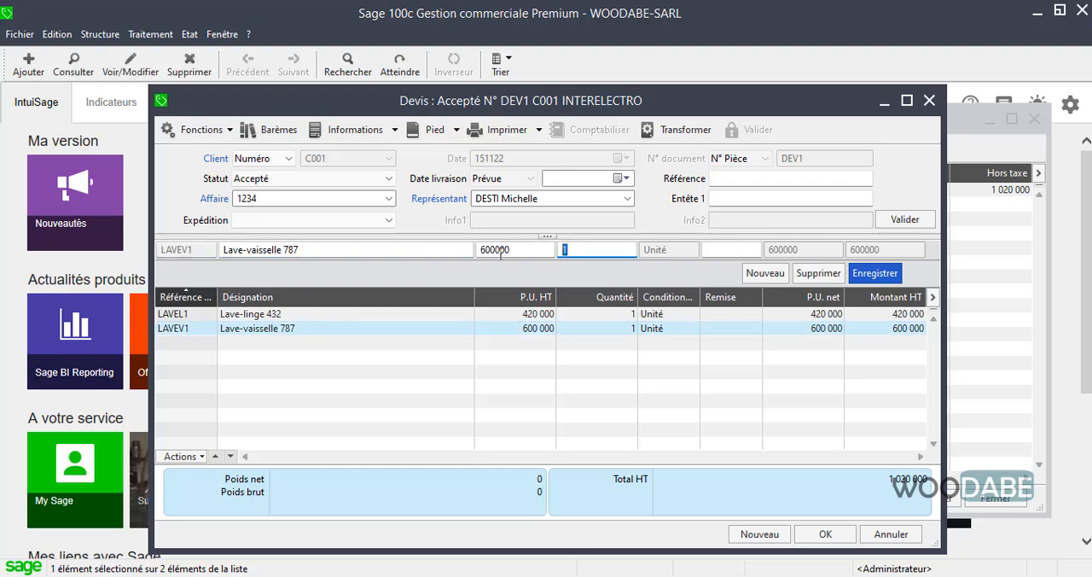
pyautogui.click(876, 274)
pyautogui.click(546, 318)
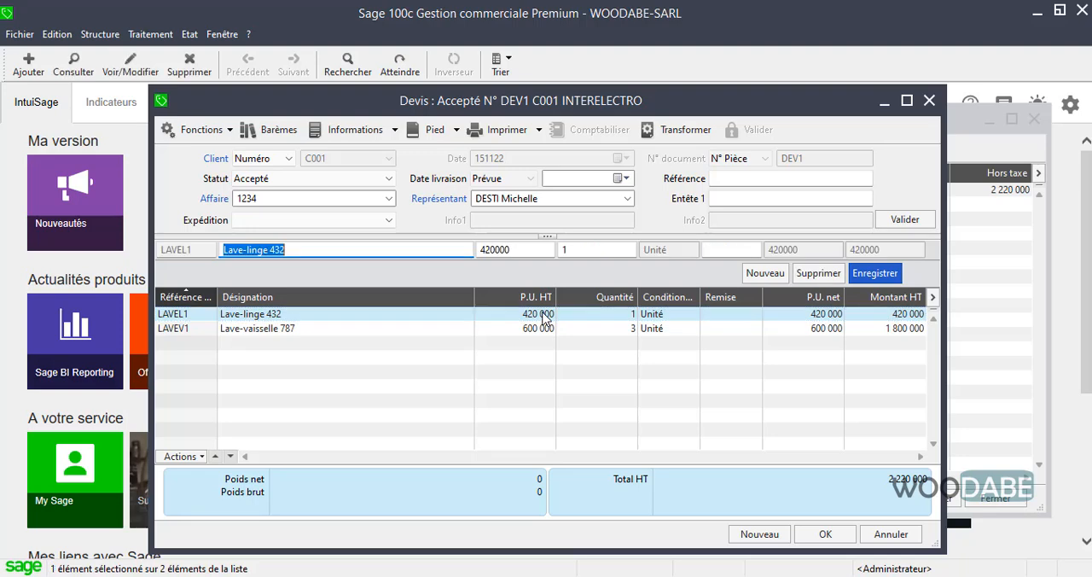
pyautogui.click(568, 250)
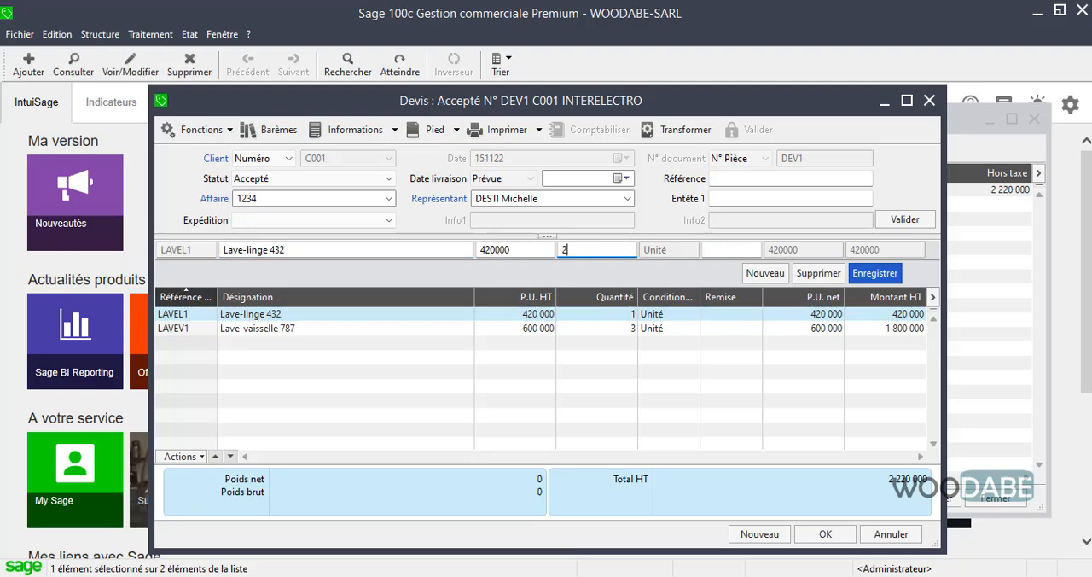
pyautogui.click(873, 272)
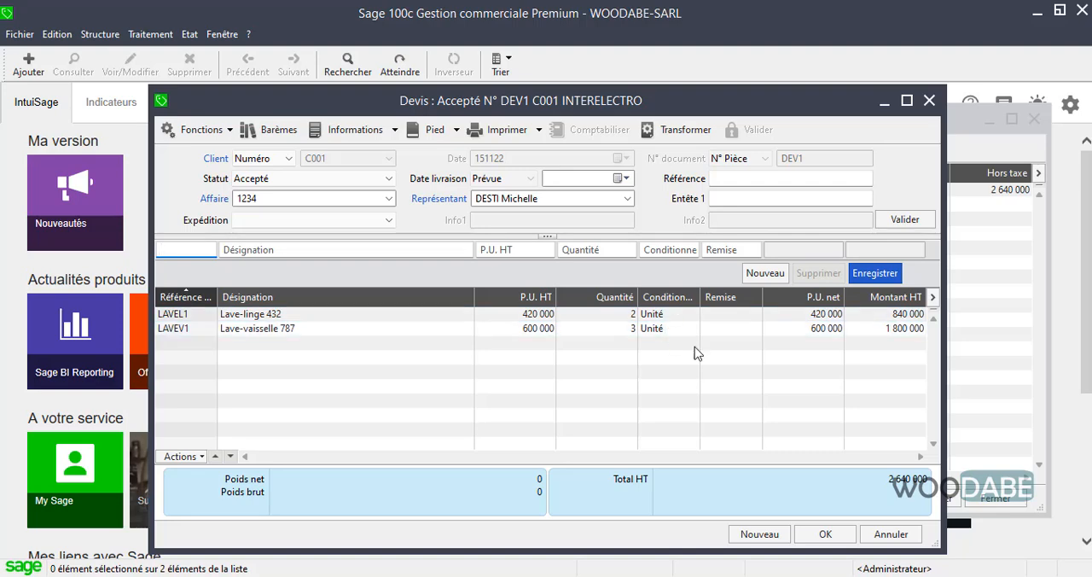
pyautogui.click(825, 534)
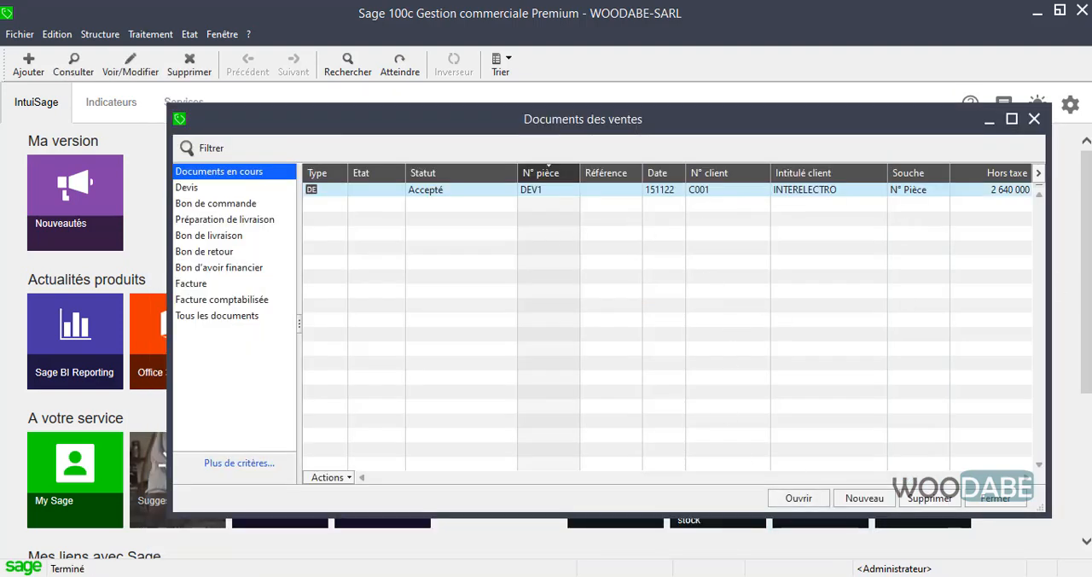
# Reopen quote DEV1 and start printing it, looking through the available Ventes print models.
pyautogui.click(615, 191)
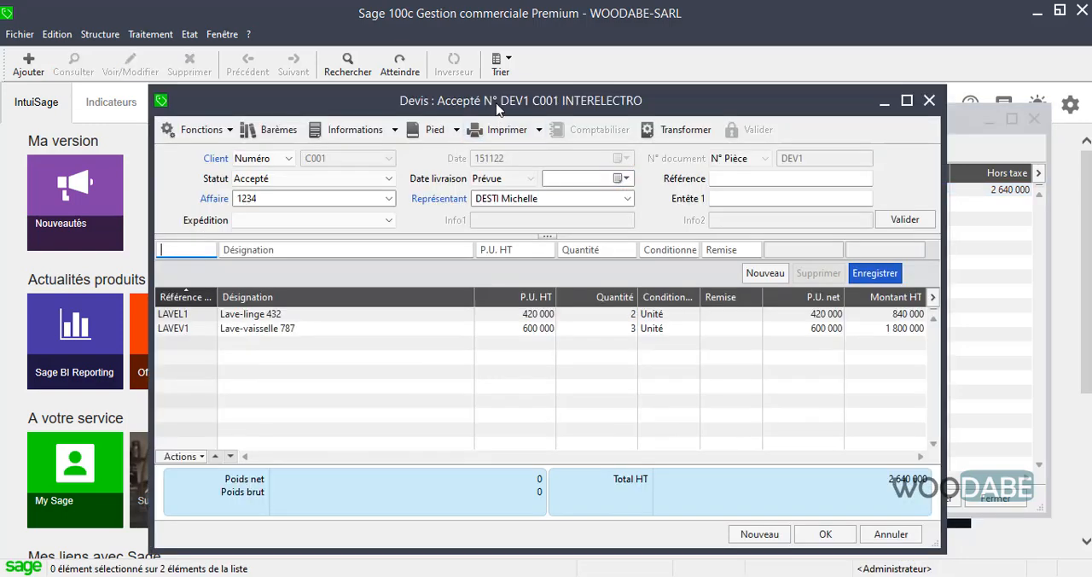
pyautogui.click(499, 136)
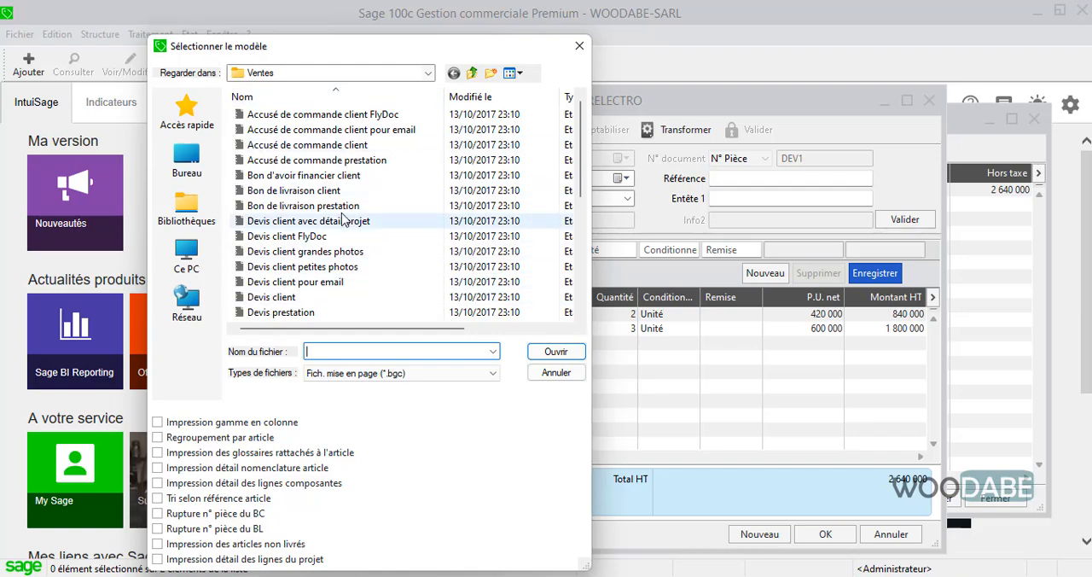
pyautogui.scroll(-1, 346, 215)
pyautogui.scroll(-2, 346, 215)
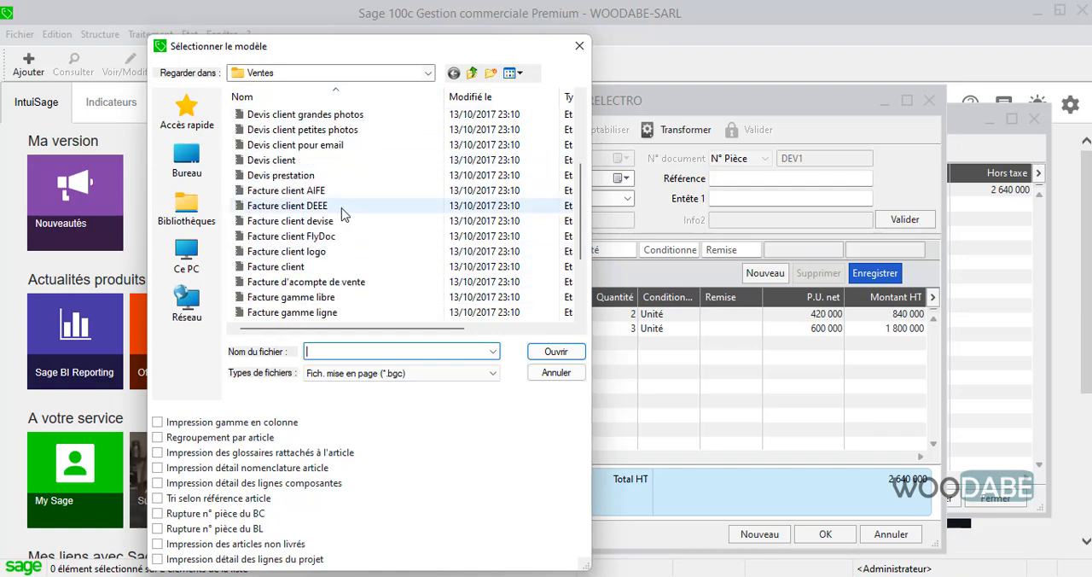
# Browse for the print model from Windows (C:) through Utilisateurs and Public to Documents publics.
pyautogui.click(190, 254)
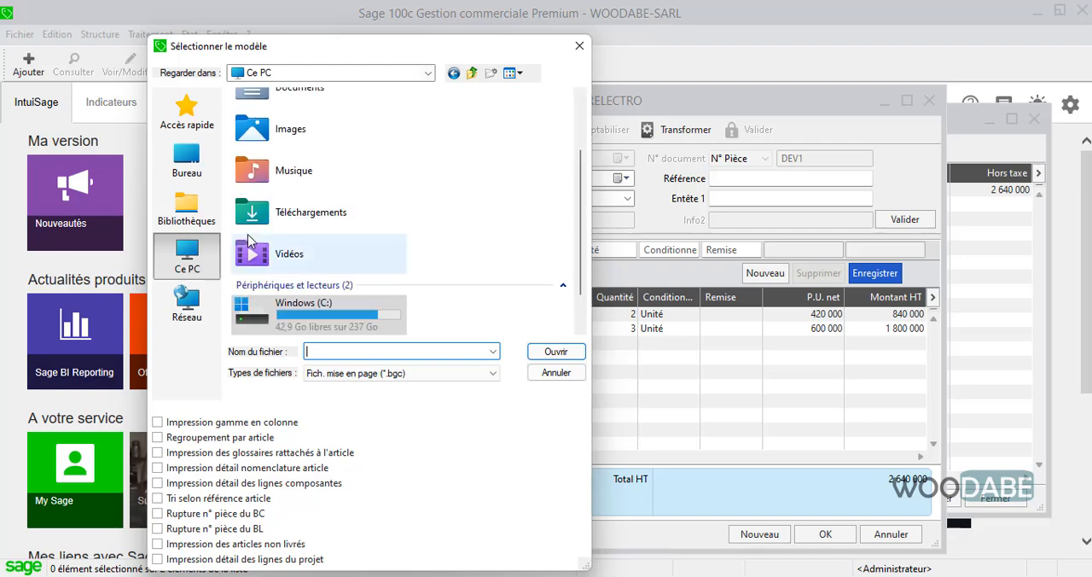
pyautogui.scroll(1, 409, 219)
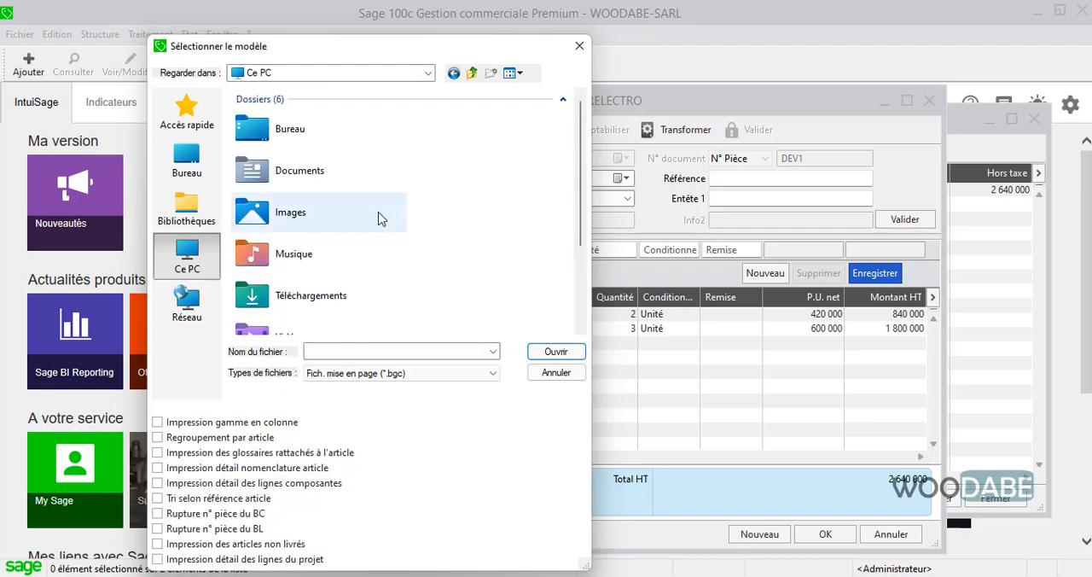
pyautogui.scroll(-1, 397, 271)
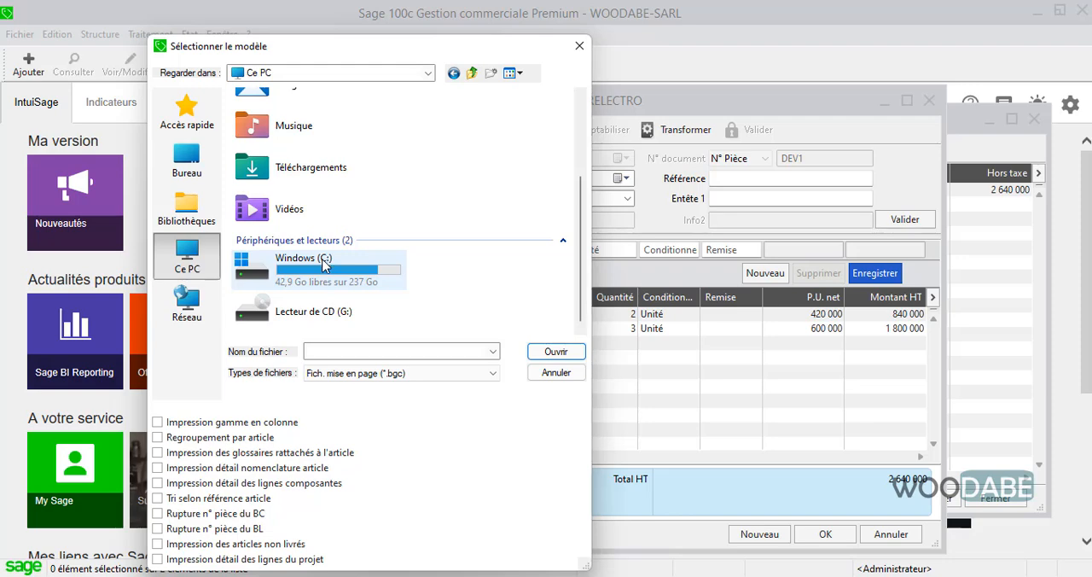
pyautogui.doubleClick(323, 282)
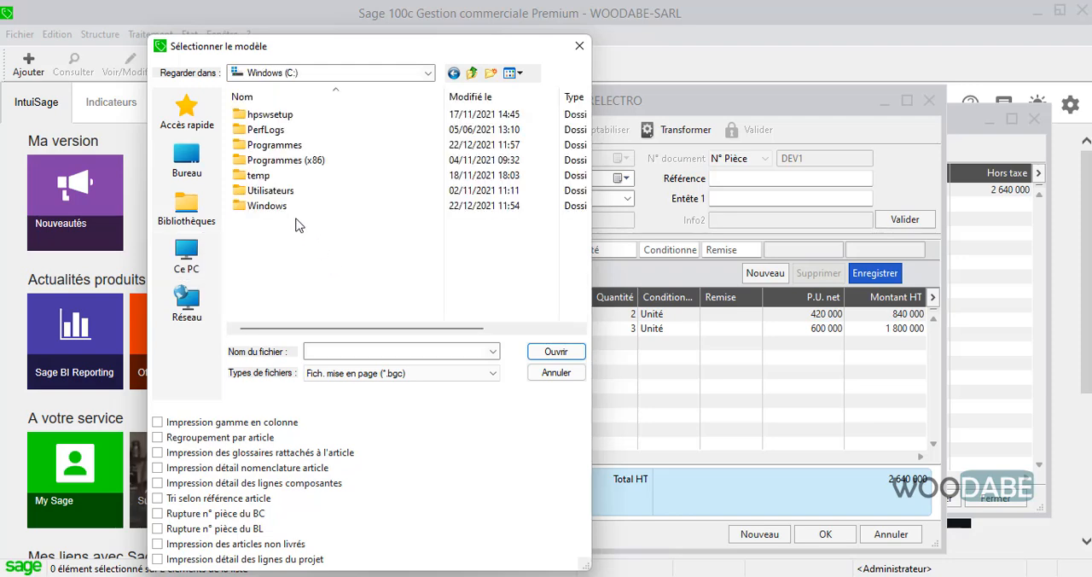
pyautogui.doubleClick(271, 190)
pyautogui.doubleClick(282, 131)
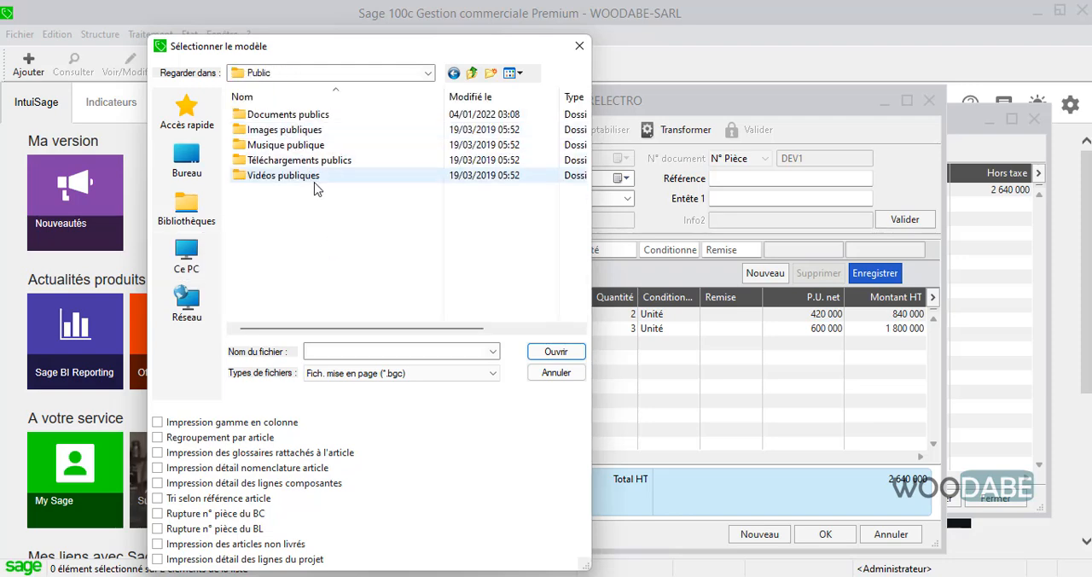
pyautogui.doubleClick(273, 114)
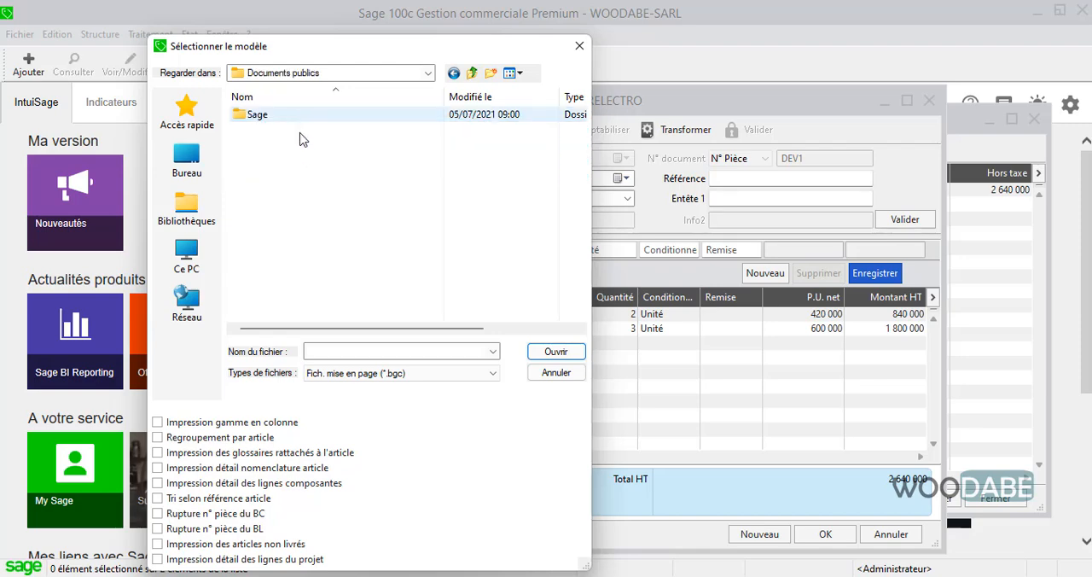
# Choose the Devis client model from Sage > Gestion commerciale 100c > Documents standards > Ventes.
pyautogui.doubleClick(254, 117)
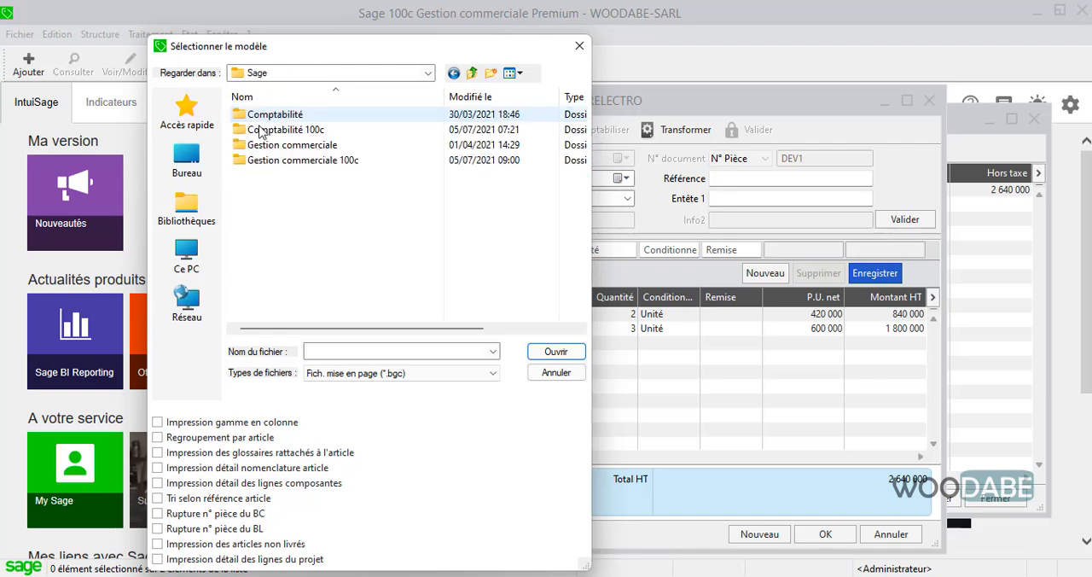
pyautogui.doubleClick(290, 161)
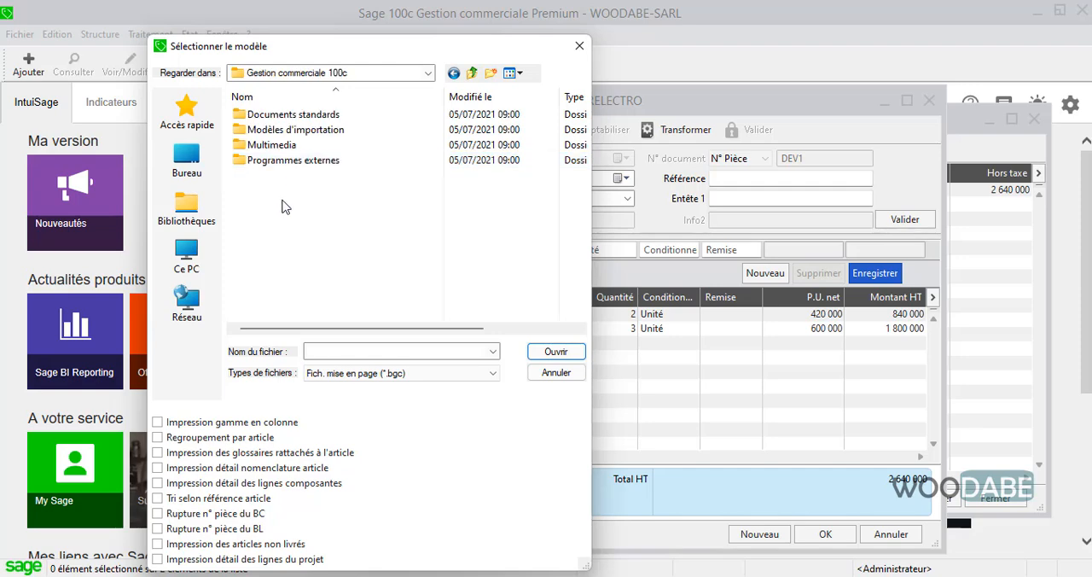
pyautogui.doubleClick(289, 114)
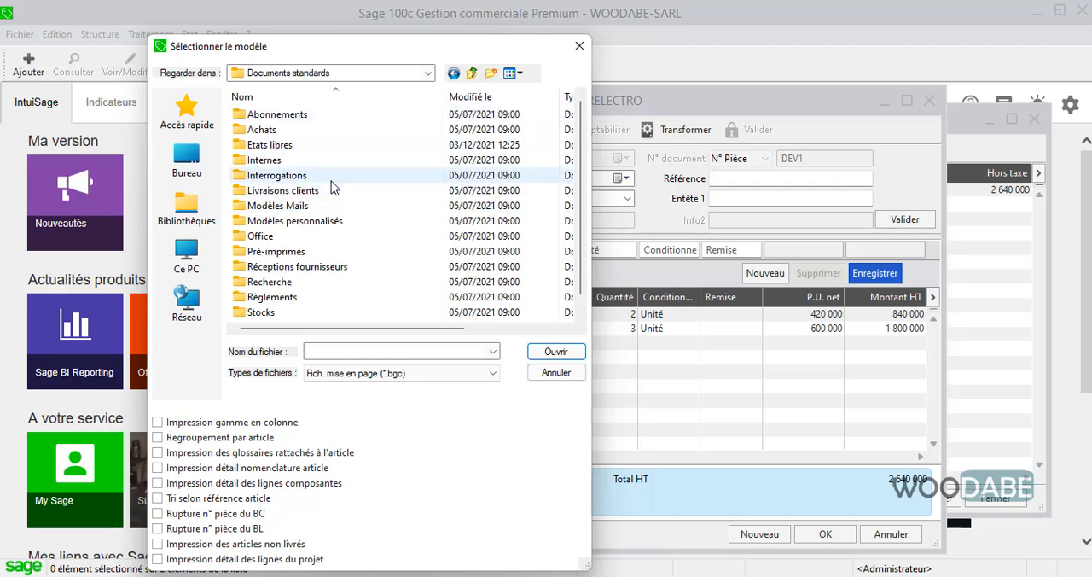
pyautogui.scroll(-1, 334, 188)
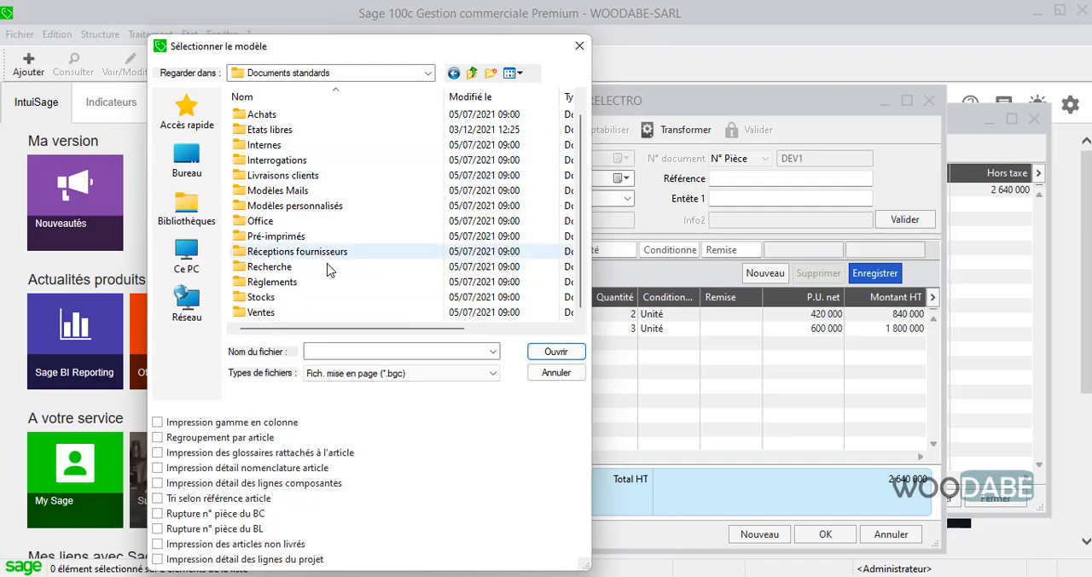
pyautogui.doubleClick(271, 314)
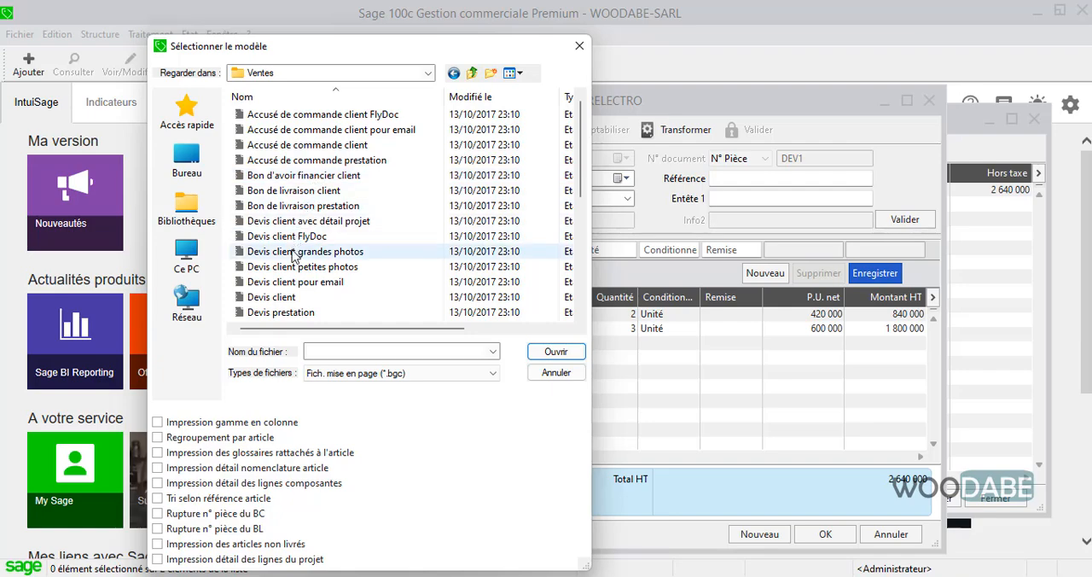
pyautogui.doubleClick(272, 297)
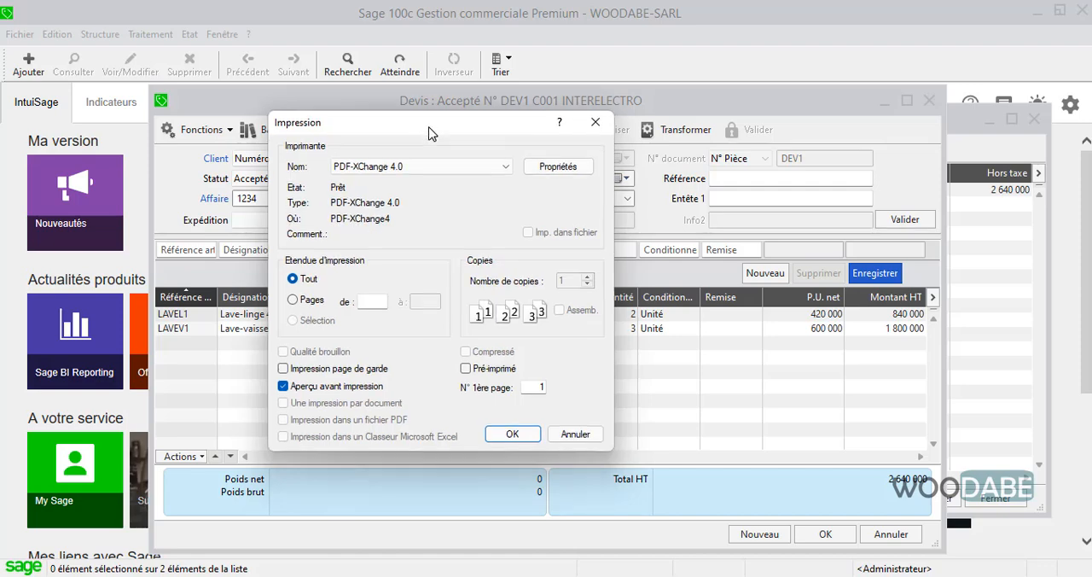
# Turn off the print preview and output the quote to a PDF file.
pyautogui.click(337, 388)
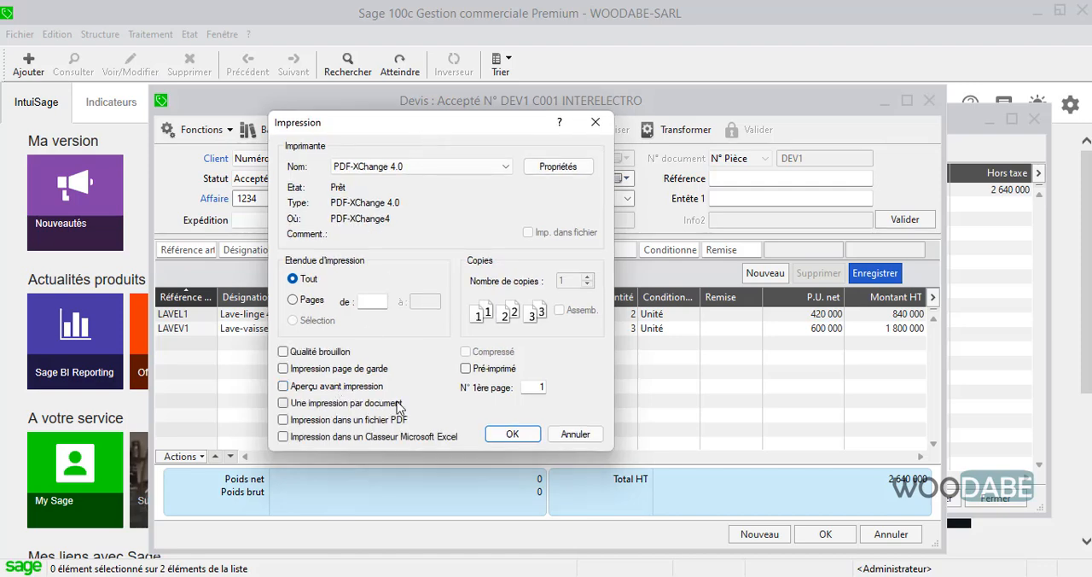
pyautogui.click(351, 422)
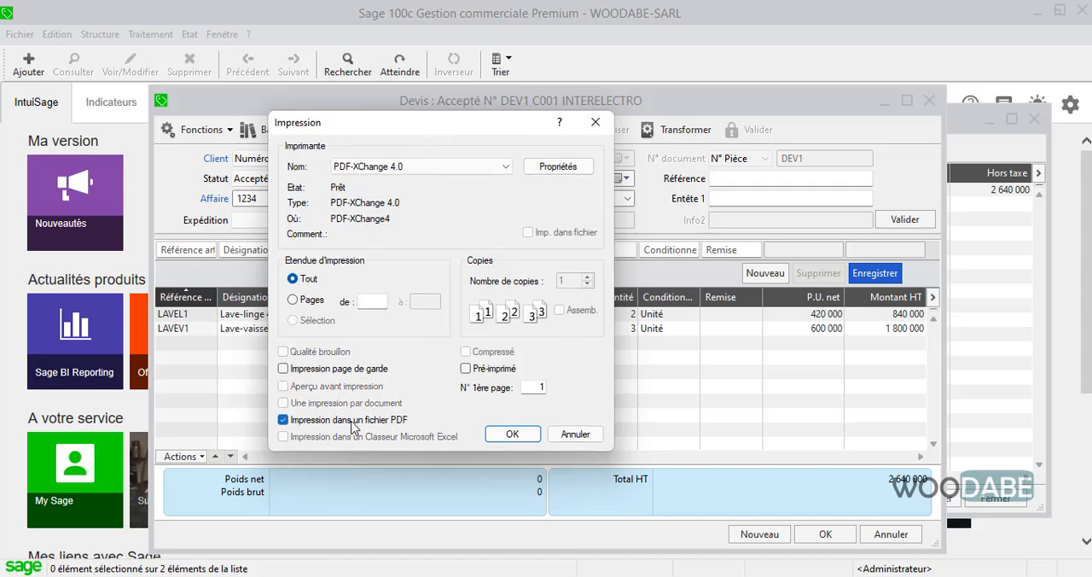
pyautogui.click(512, 433)
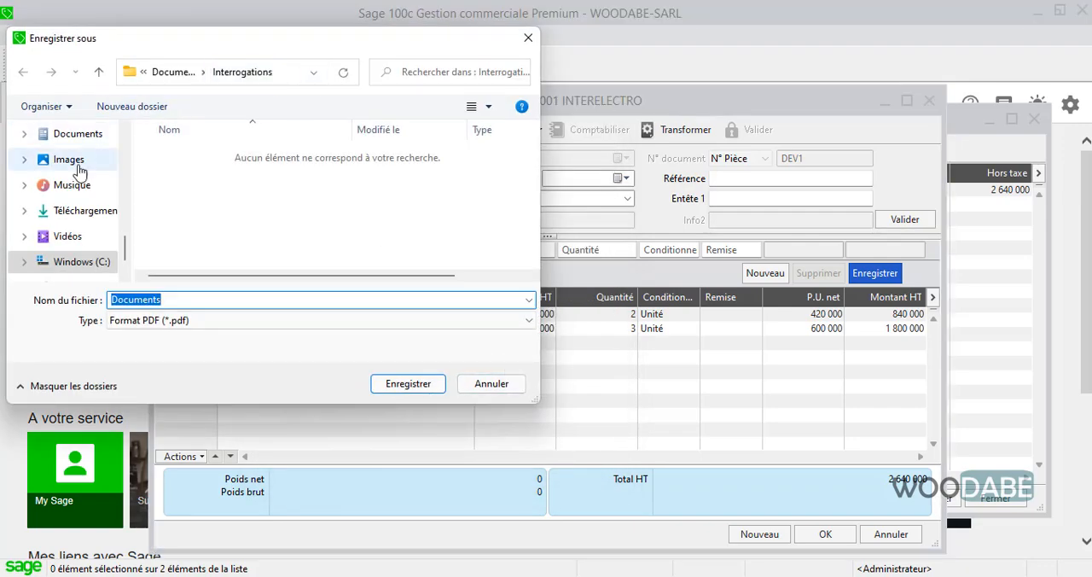
# Choose the Fichiers de la formation folder on the Bureau as the PDF's save location.
pyautogui.scroll(6, 81, 175)
pyautogui.scroll(8, 81, 179)
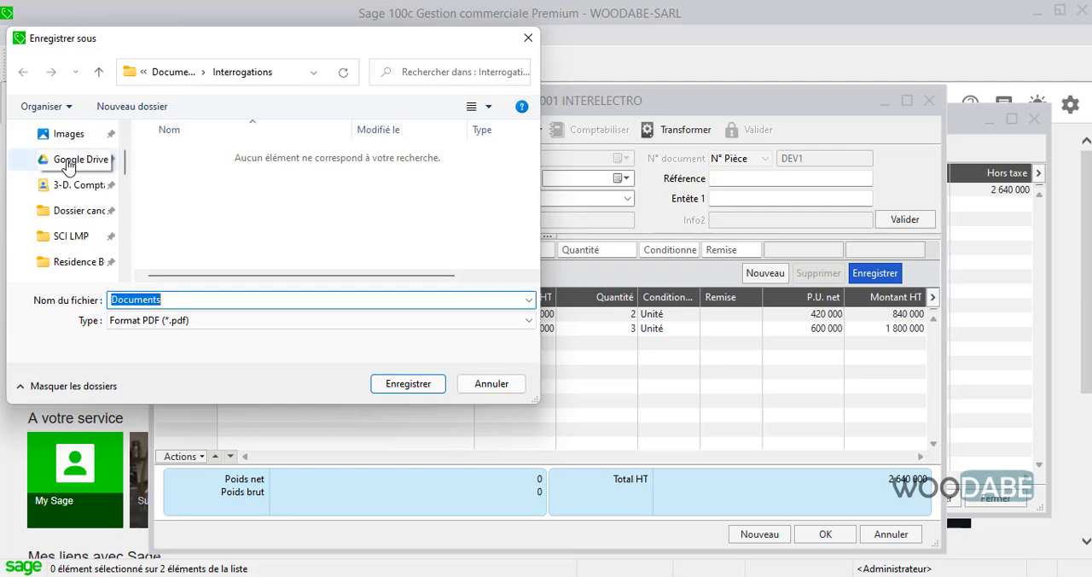
pyautogui.click(67, 165)
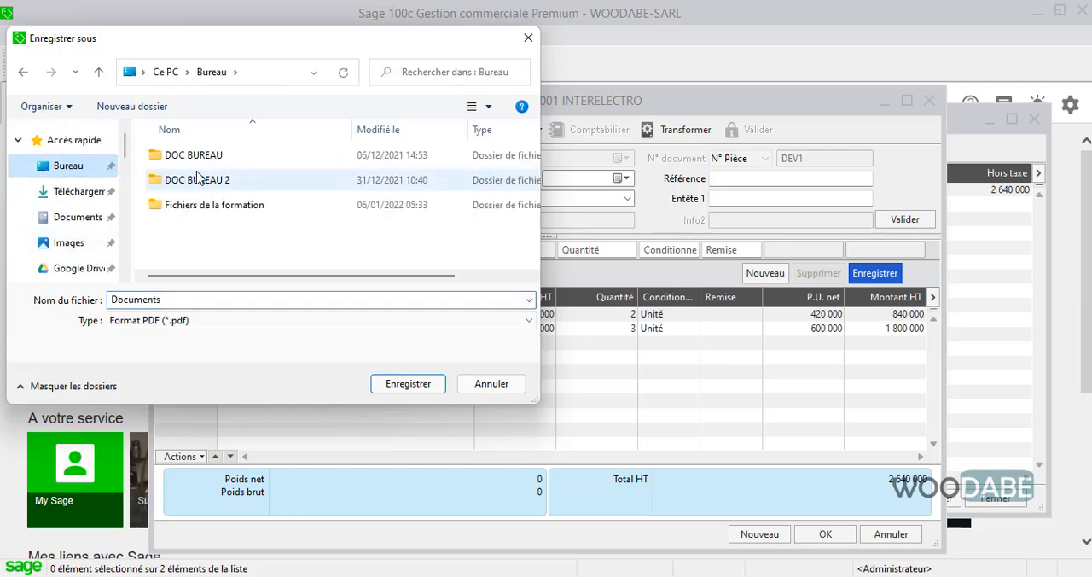
pyautogui.doubleClick(214, 205)
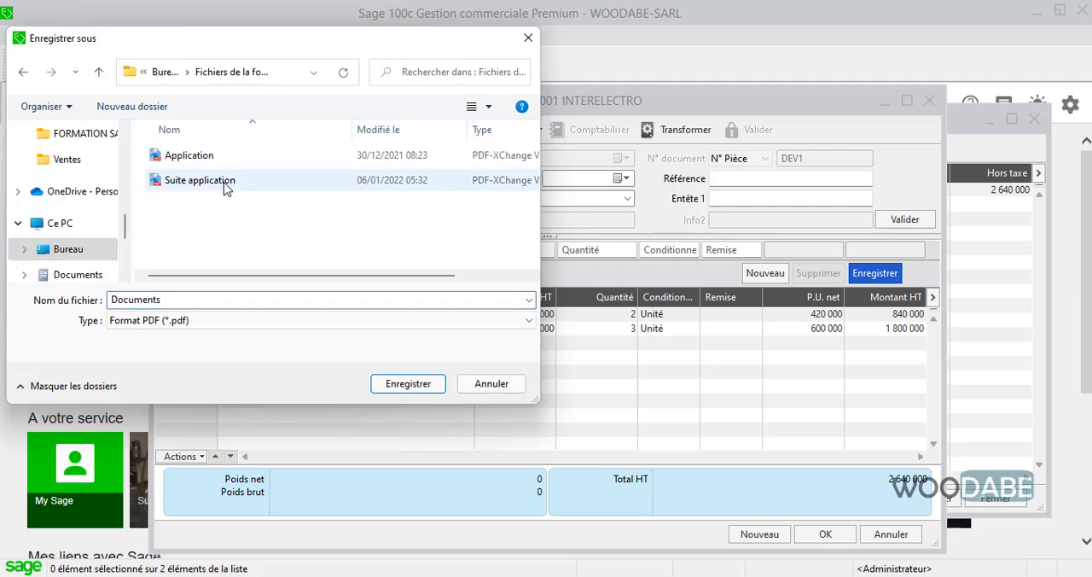
# Create a new folder named Documents application in Fichiers de la formation and open it.
pyautogui.click(142, 107)
pyautogui.write('D')
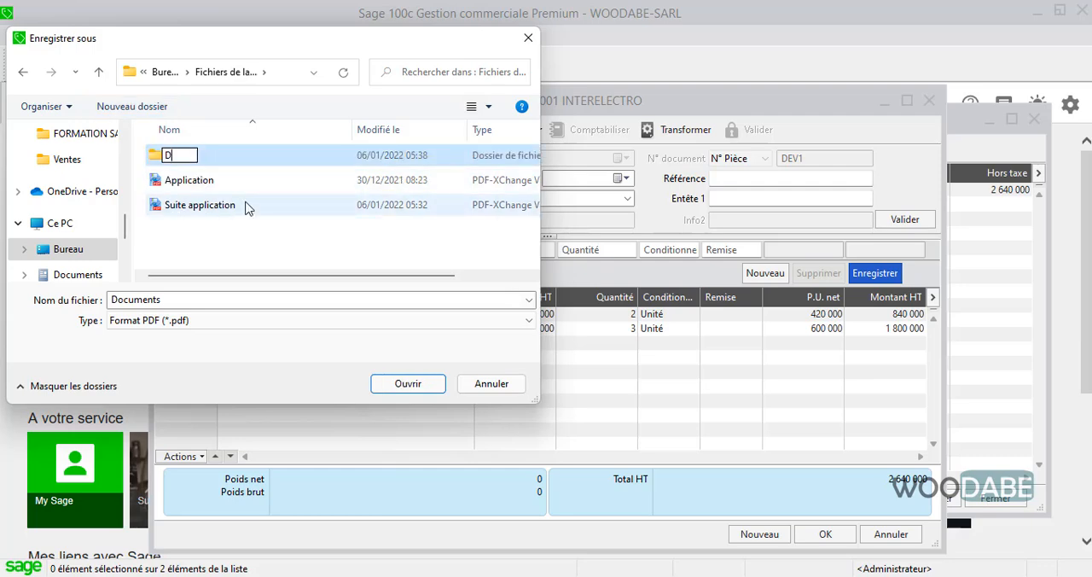
pyautogui.press('BackSpace')
pyautogui.press('BackSpace')
pyautogui.press('BackSpace')
pyautogui.write('Documebt')
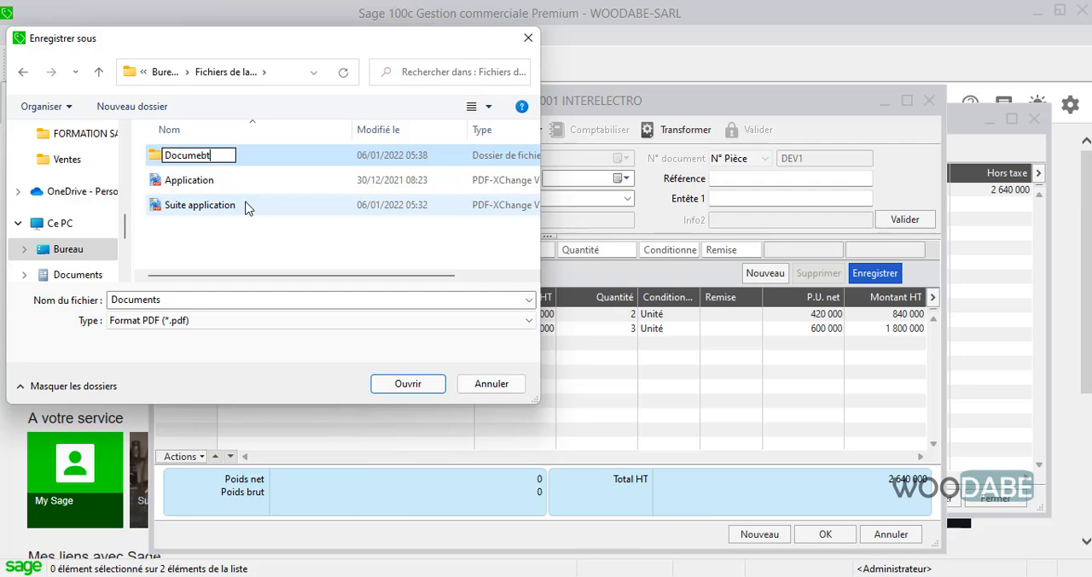
pyautogui.write('nts application')
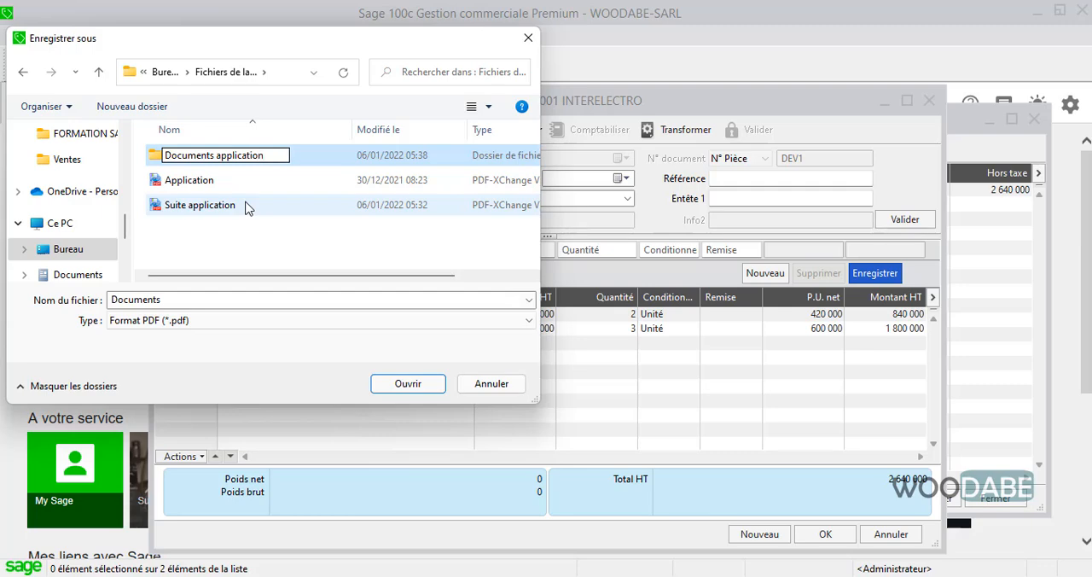
pyautogui.press('Return')
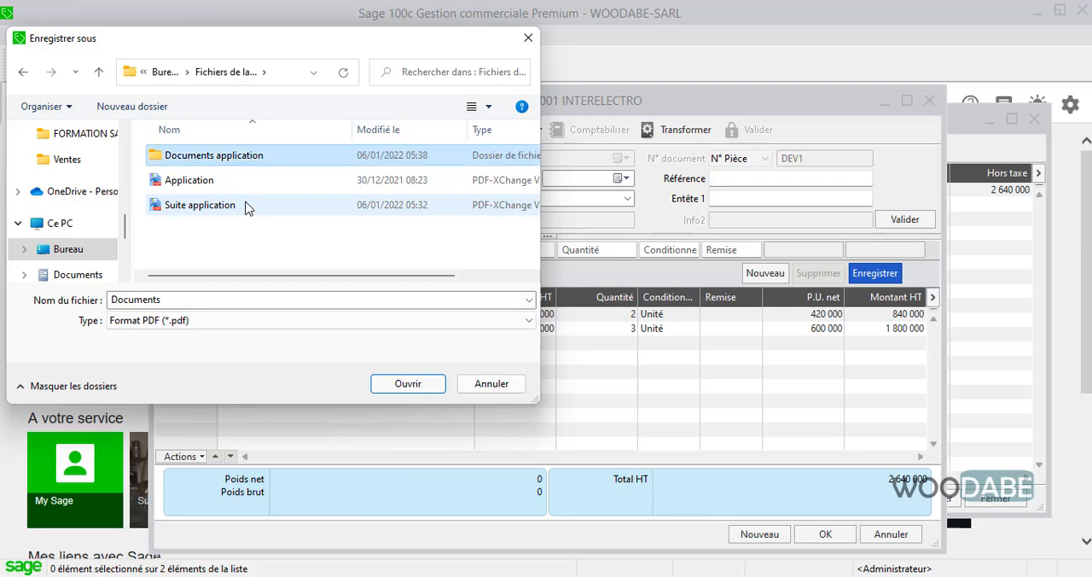
pyautogui.press('Return')
# Save the quote's PDF in the Documents application folder under the name DEvis.
pyautogui.doubleClick(215, 299)
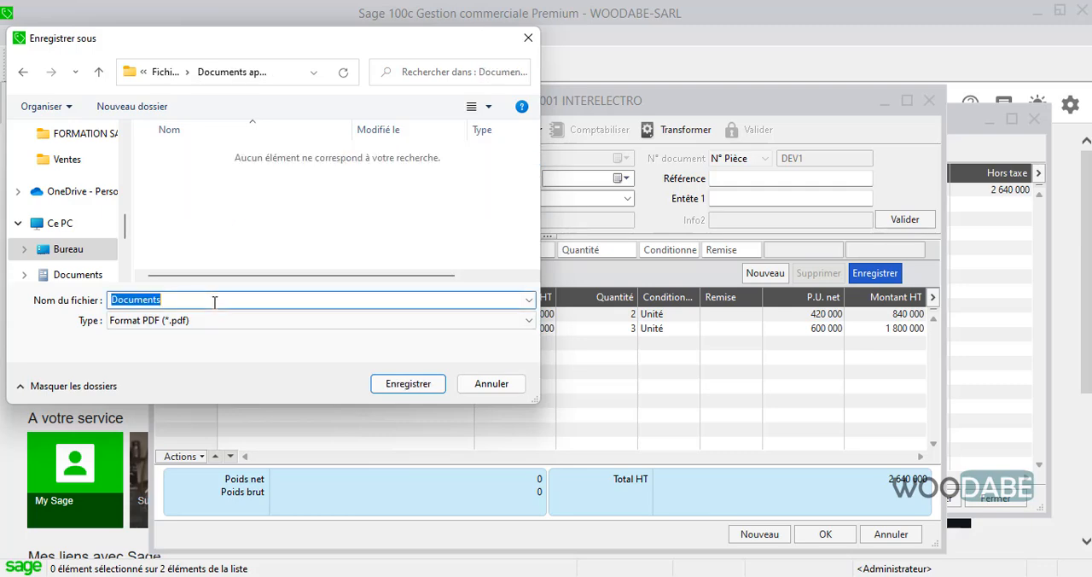
pyautogui.write('DEvis 1')
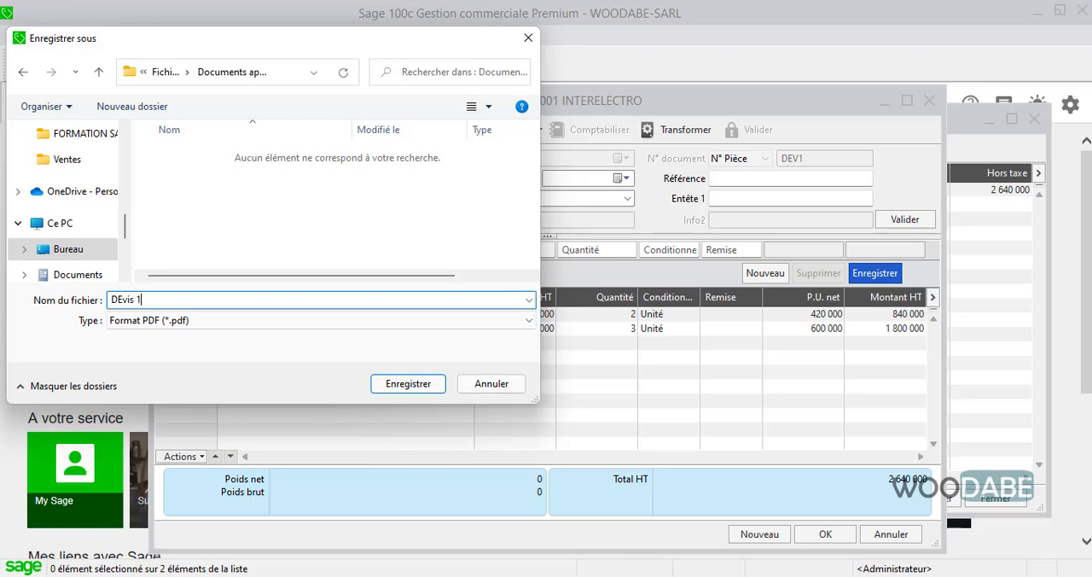
pyautogui.click(420, 383)
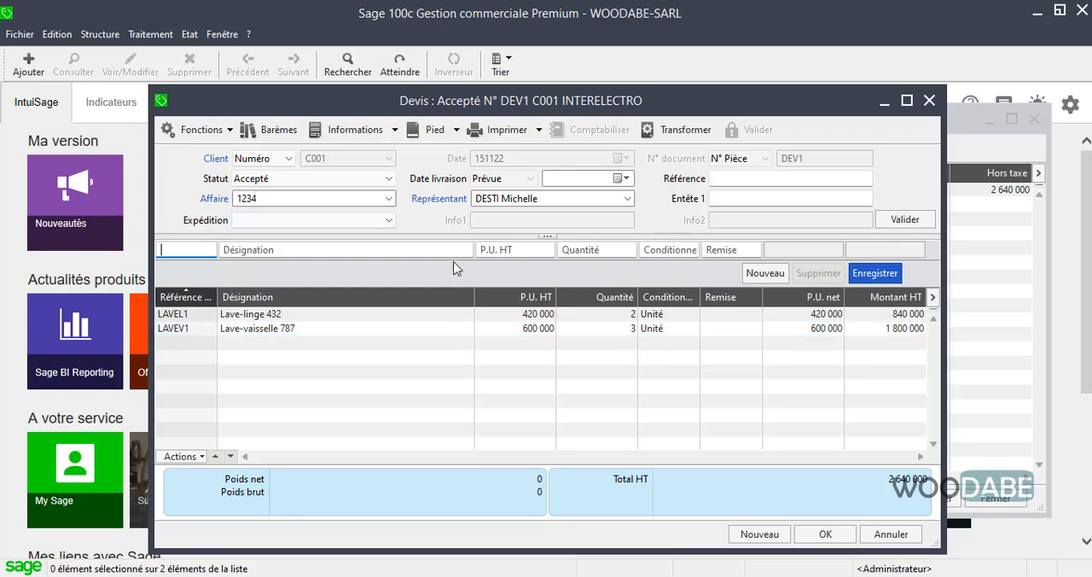
# Open a print preview of the quote using the Devis client template, with PDF file output turned off.
pyautogui.click(510, 130)
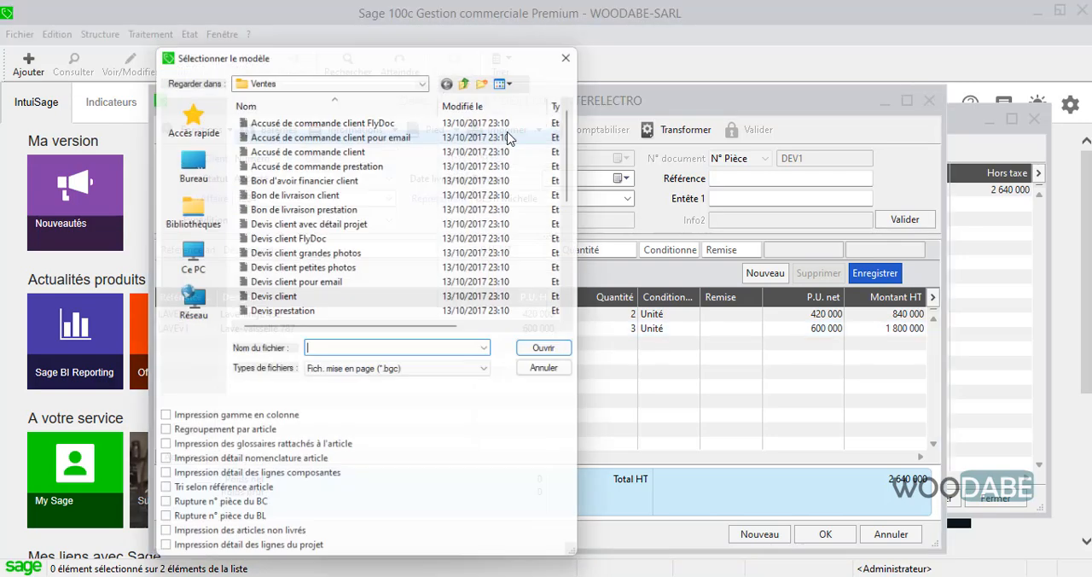
pyautogui.doubleClick(285, 299)
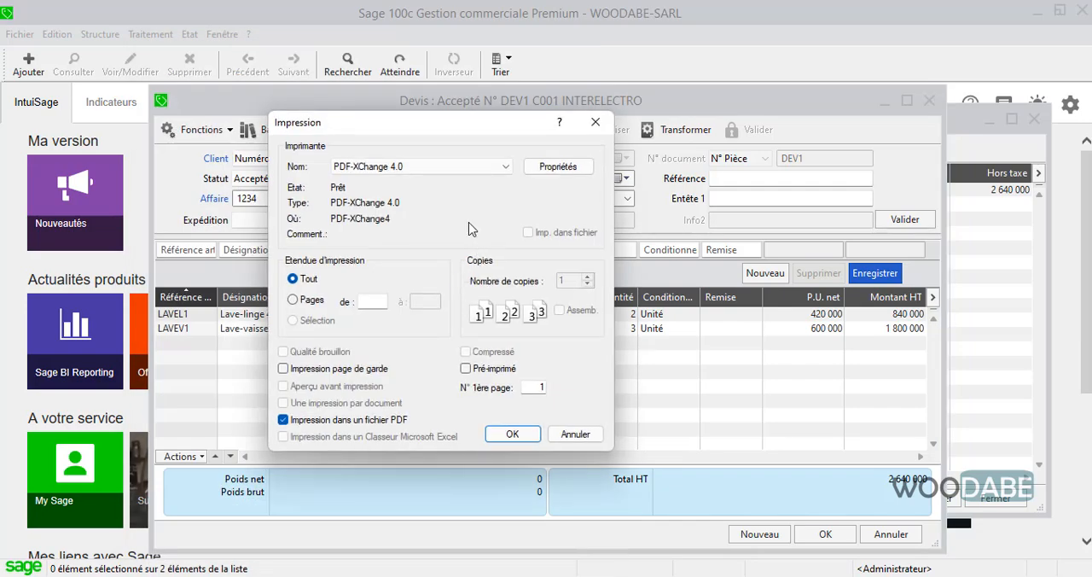
pyautogui.click(373, 423)
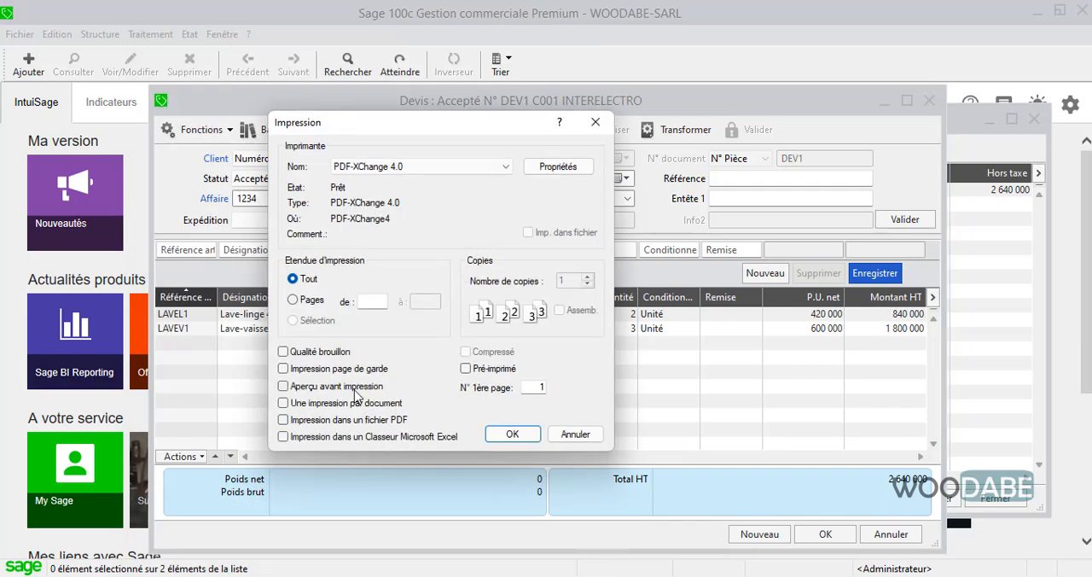
pyautogui.click(350, 386)
pyautogui.click(512, 434)
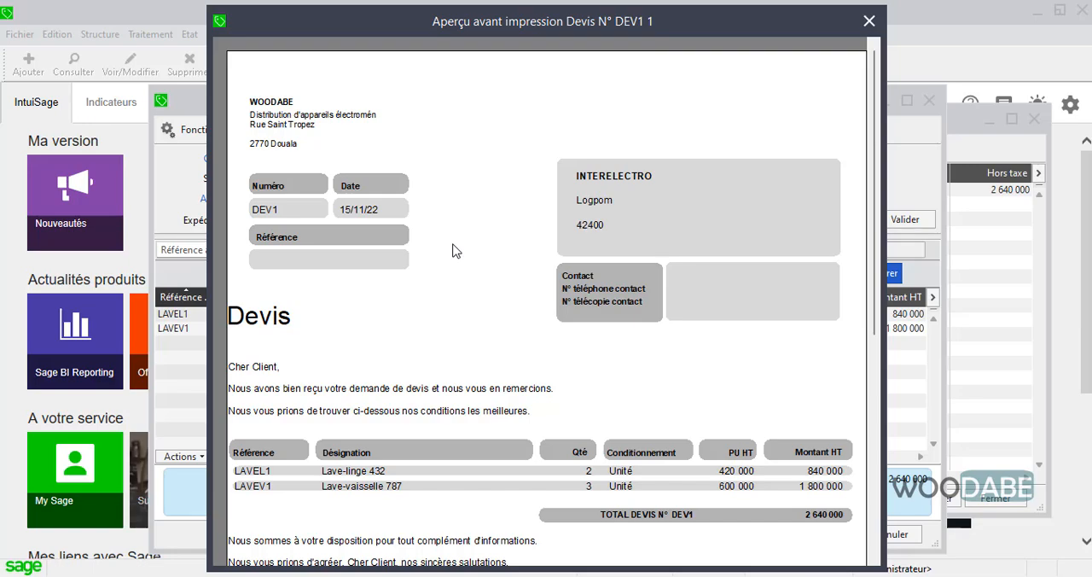
# Review the previewed quote down to the end of the page, close the preview and validate the quote.
pyautogui.scroll(-6, 455, 250)
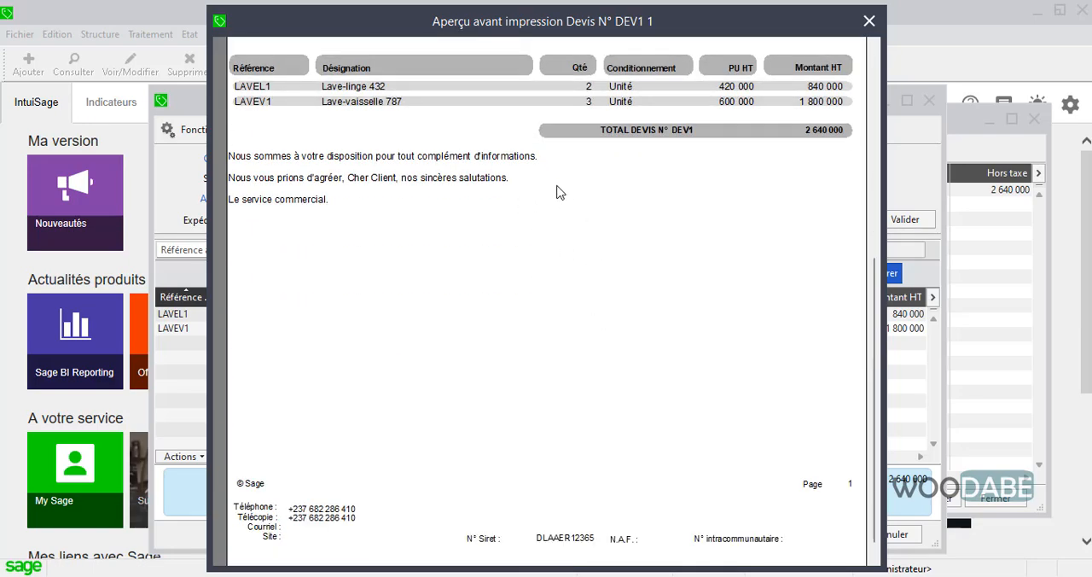
pyautogui.click(556, 191)
pyautogui.click(725, 22)
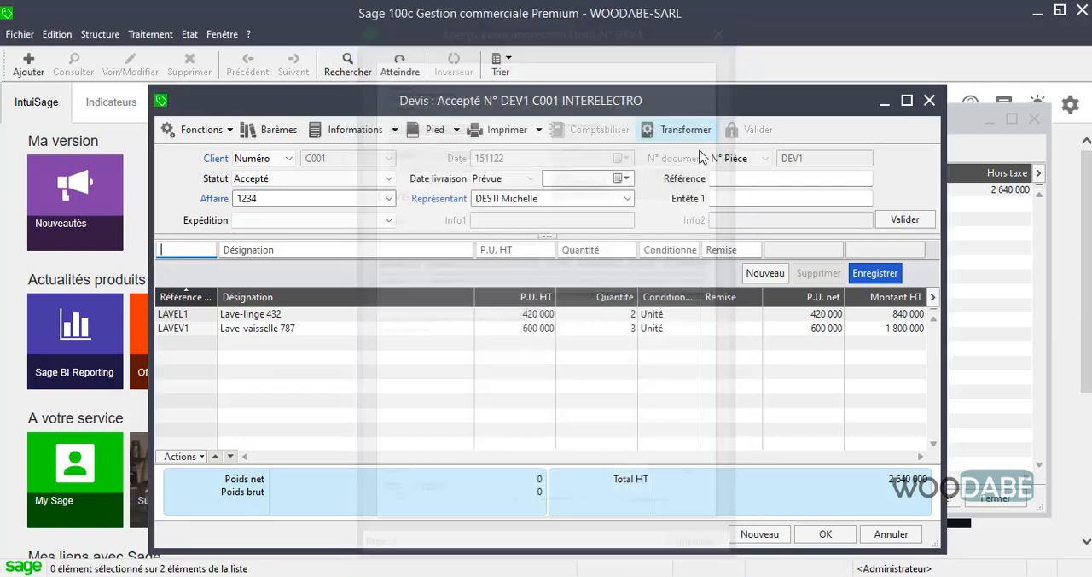
pyautogui.click(820, 537)
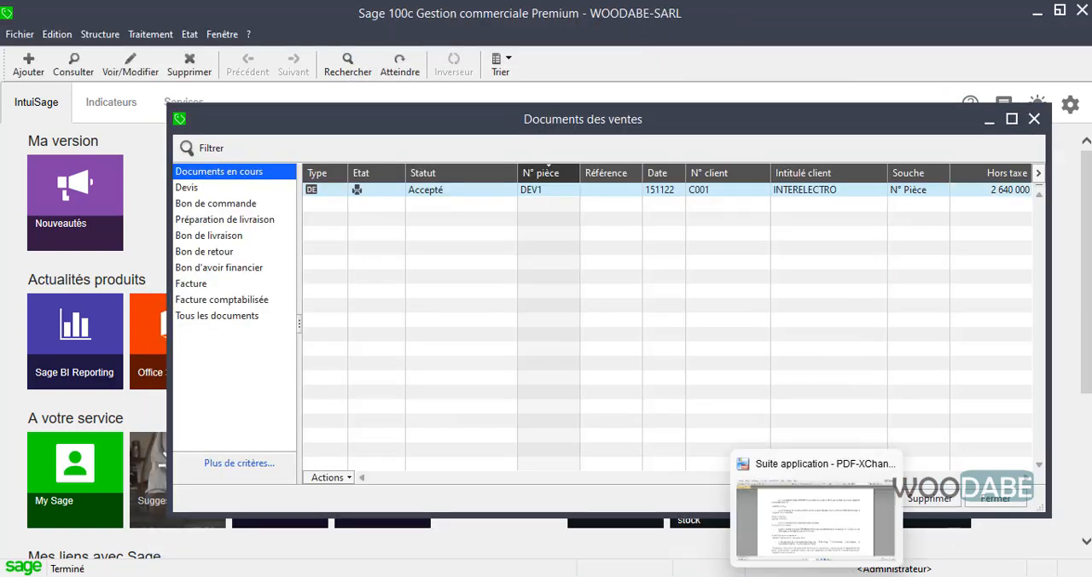
# Consult the 20 November task in the Suite application PDF and reopen quote DEV1 from the Devis list of the sales documents.
pyautogui.click(819, 576)
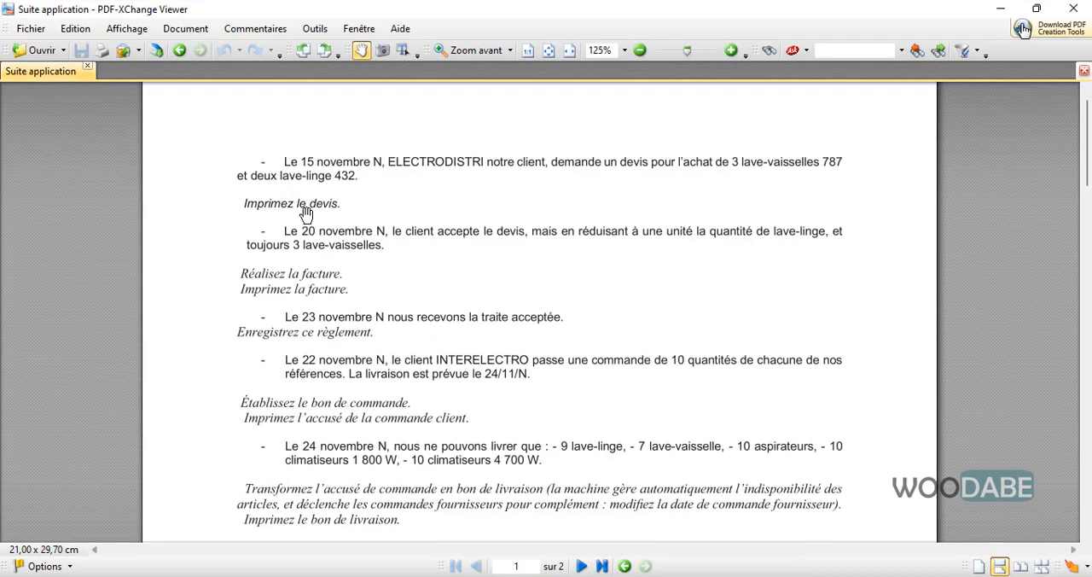
pyautogui.scroll(-1, 316, 250)
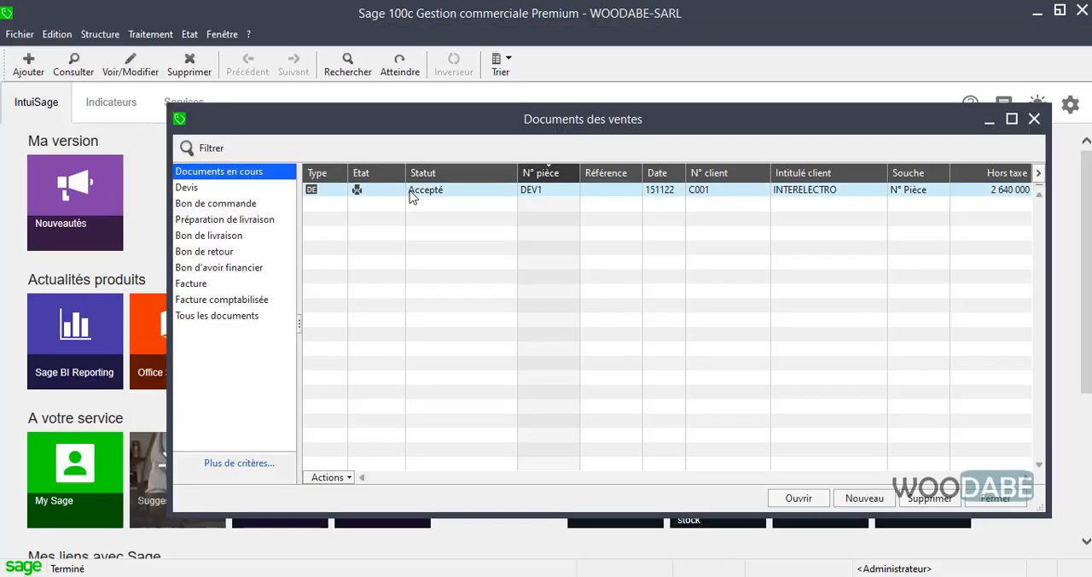
pyautogui.click(232, 191)
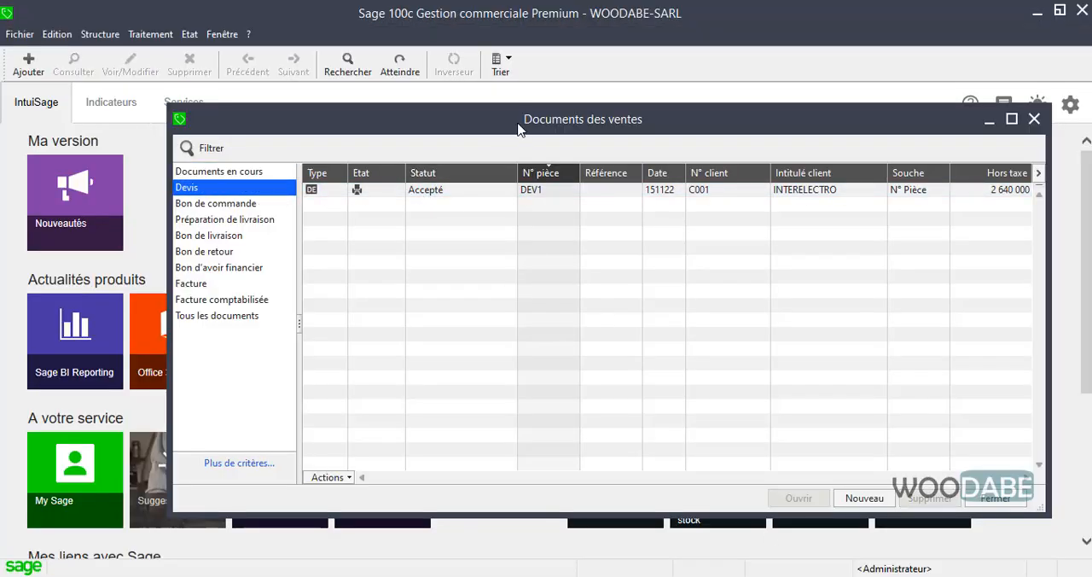
pyautogui.moveTo(519, 128); pyautogui.dragTo(468, 135)
pyautogui.click(433, 202)
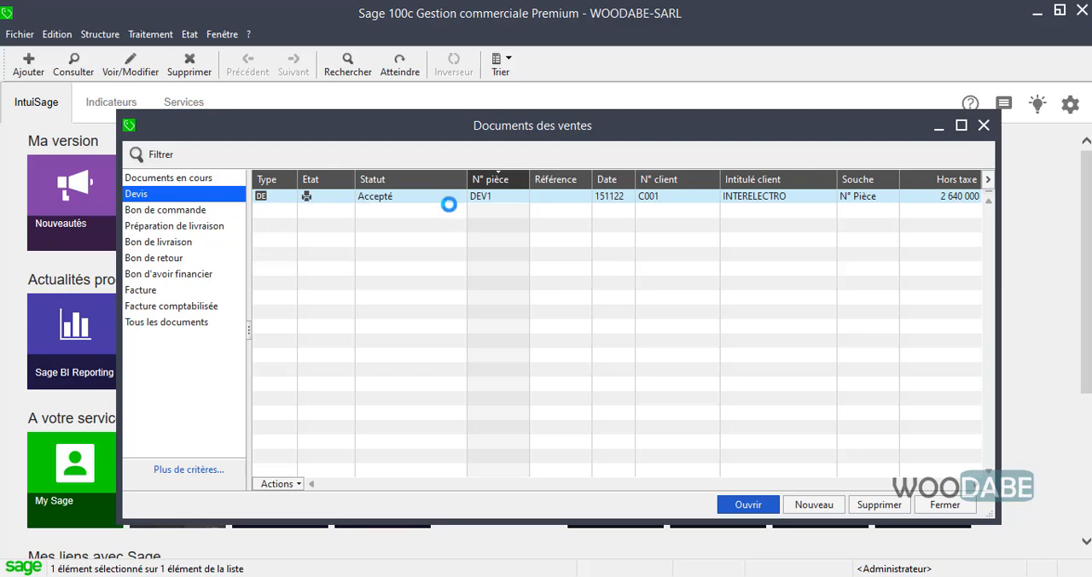
pyautogui.doubleClick(449, 205)
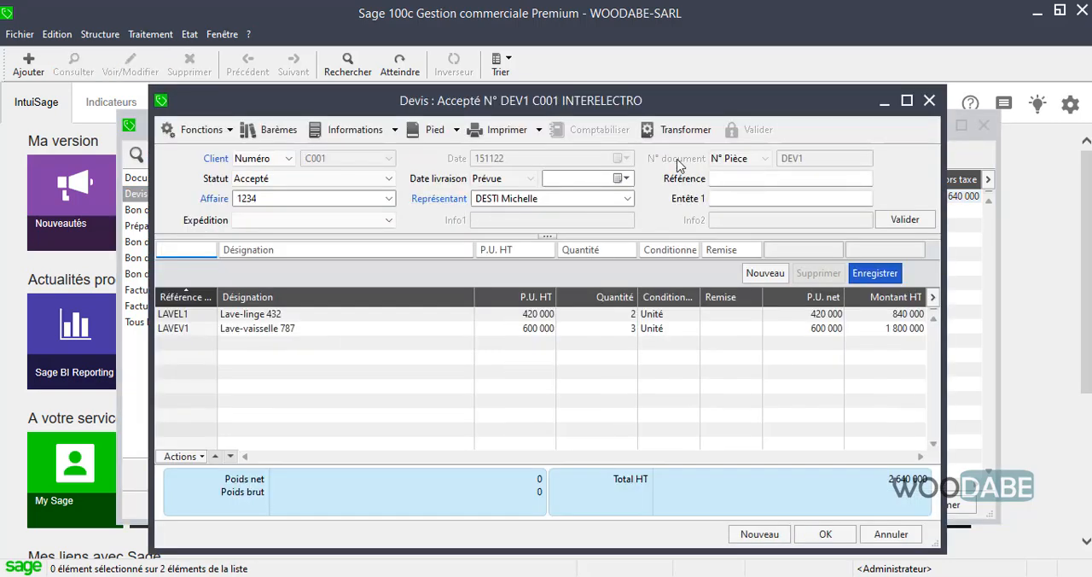
# Recheck the 20 November task in the exercise PDF and start transforming the quote, setting the new document's date to 201122.
pyautogui.click(751, 575)
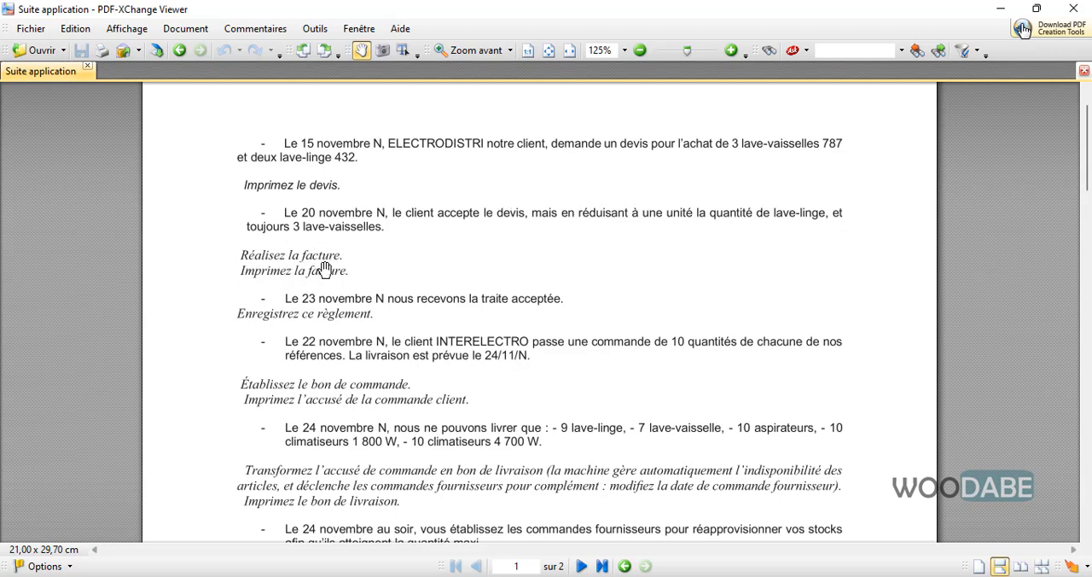
pyautogui.click(1005, 10)
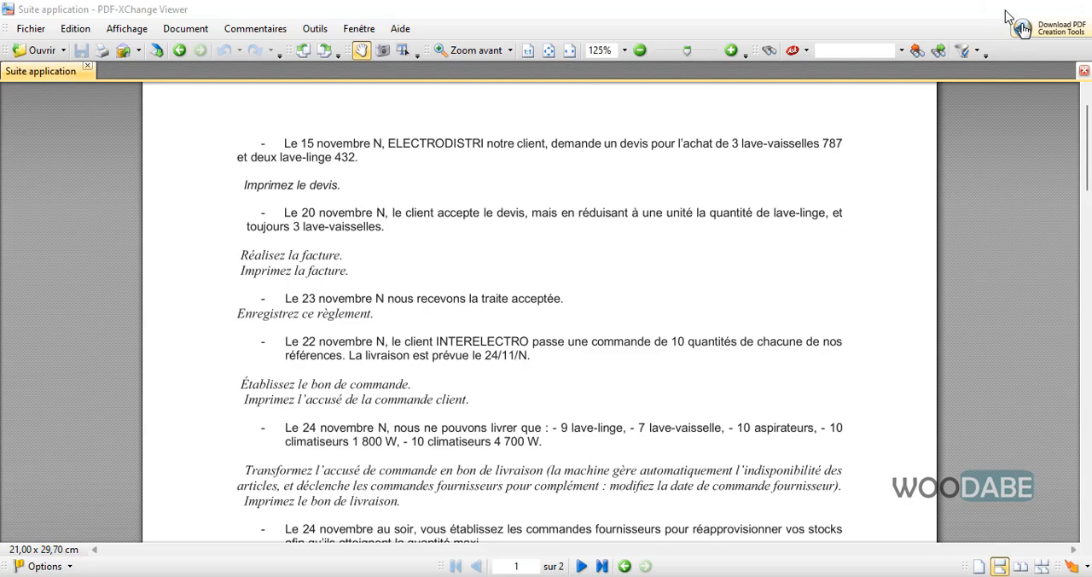
pyautogui.click(678, 129)
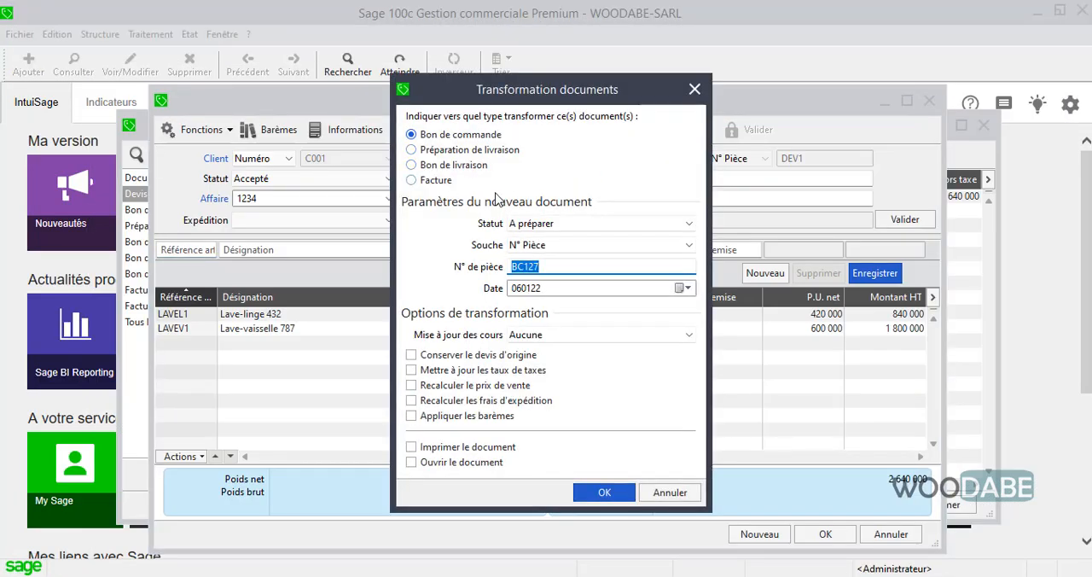
pyautogui.click(427, 167)
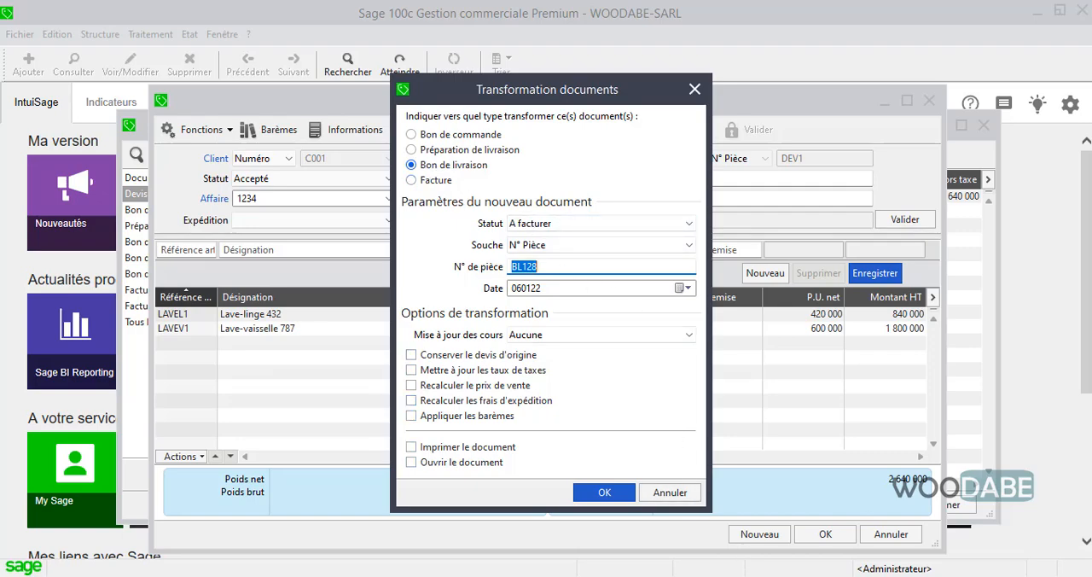
pyautogui.hotkey('alt', 'Tab')
pyautogui.hotkey('alt', 'Tab')
pyautogui.click(554, 287)
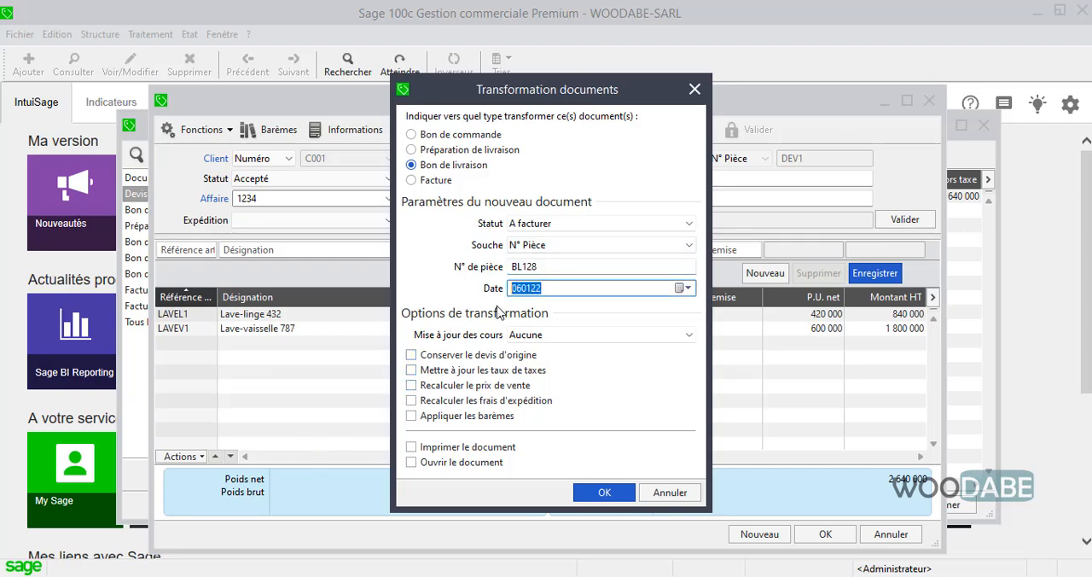
pyautogui.moveTo(521, 289); pyautogui.dragTo(486, 285)
pyautogui.write('201')
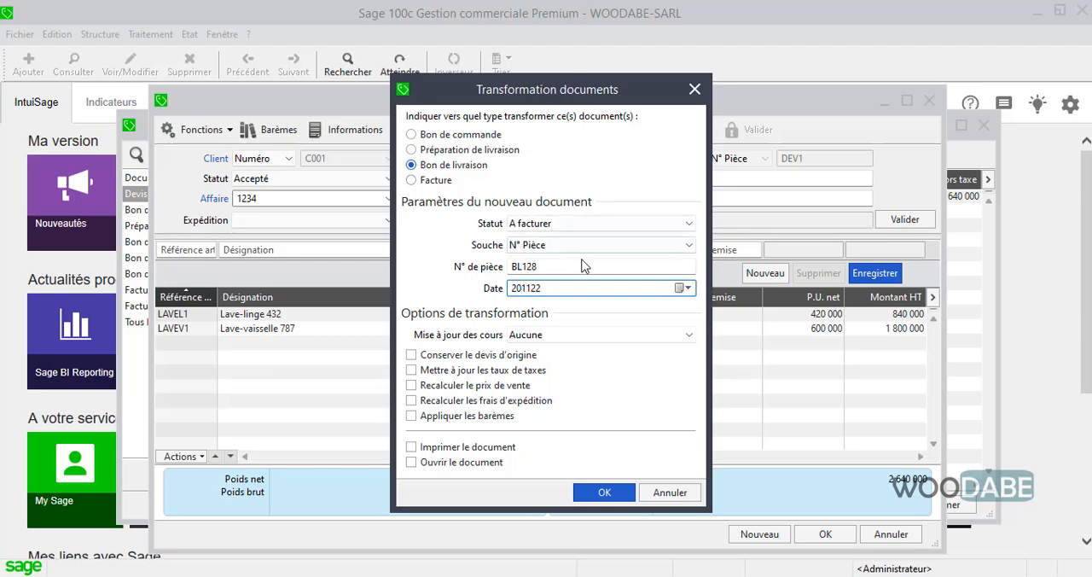
# Set the new document number to FACT1 and transform the quote into a Facture.
pyautogui.click(568, 266)
pyautogui.write('FACTDEV1')
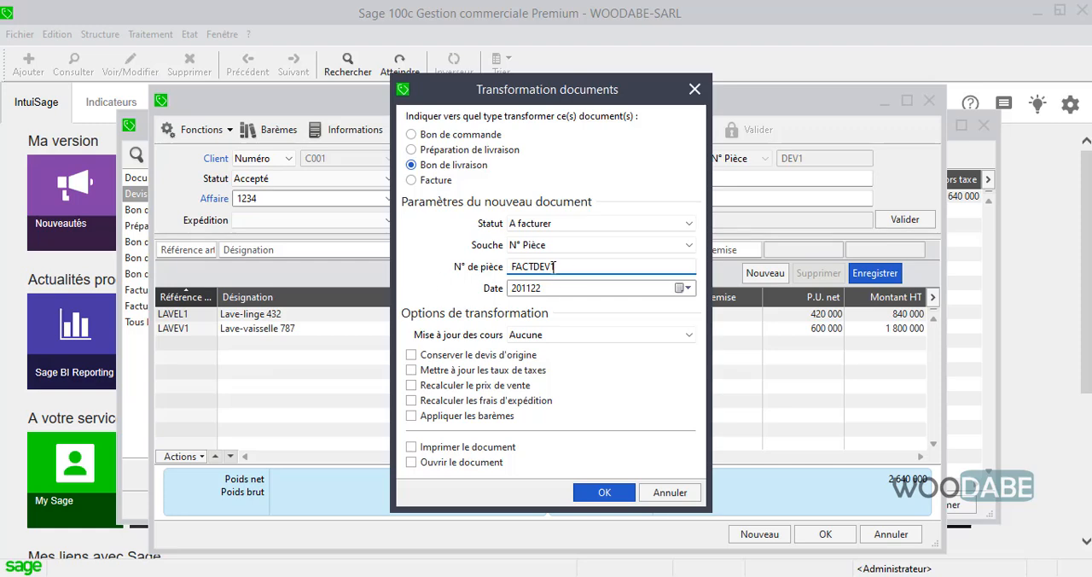
pyautogui.moveTo(556, 265); pyautogui.dragTo(535, 265)
pyautogui.write('1')
pyautogui.click(412, 180)
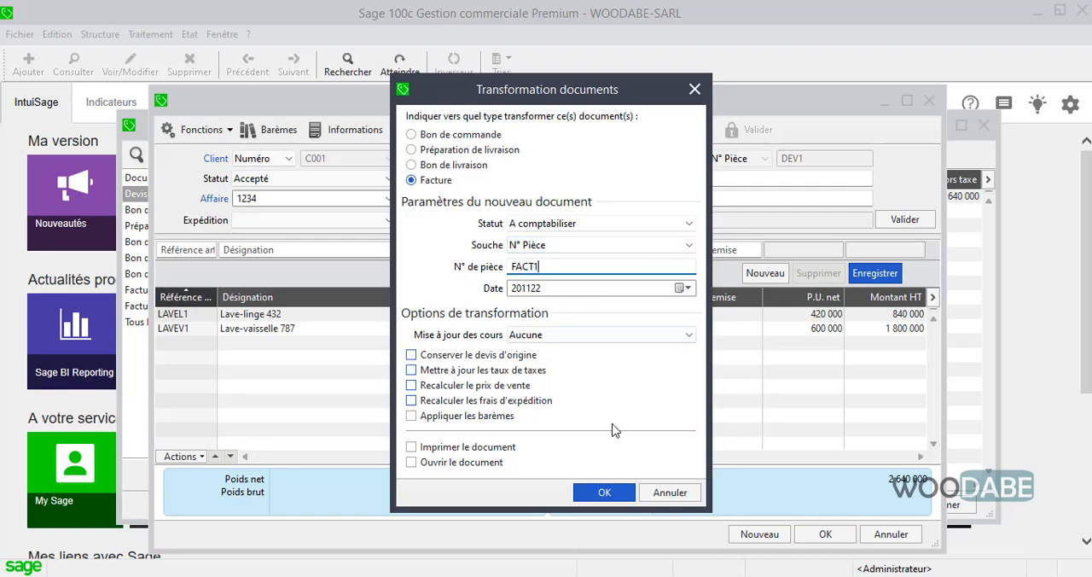
pyautogui.click(603, 493)
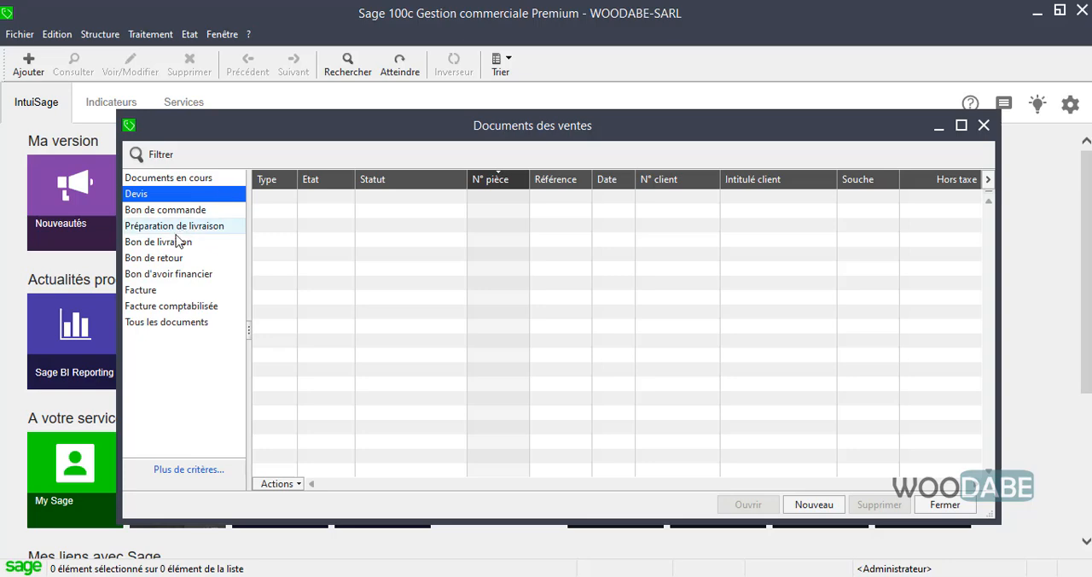
# Open invoice FACT1 from the Facture list and check the required quantities in the exercise PDF.
pyautogui.click(175, 291)
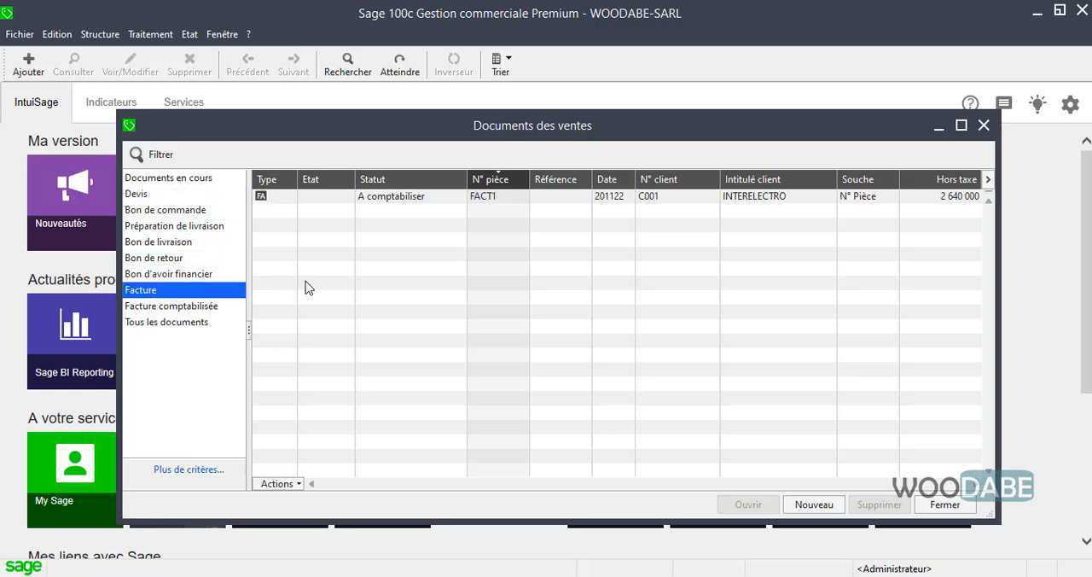
pyautogui.click(427, 196)
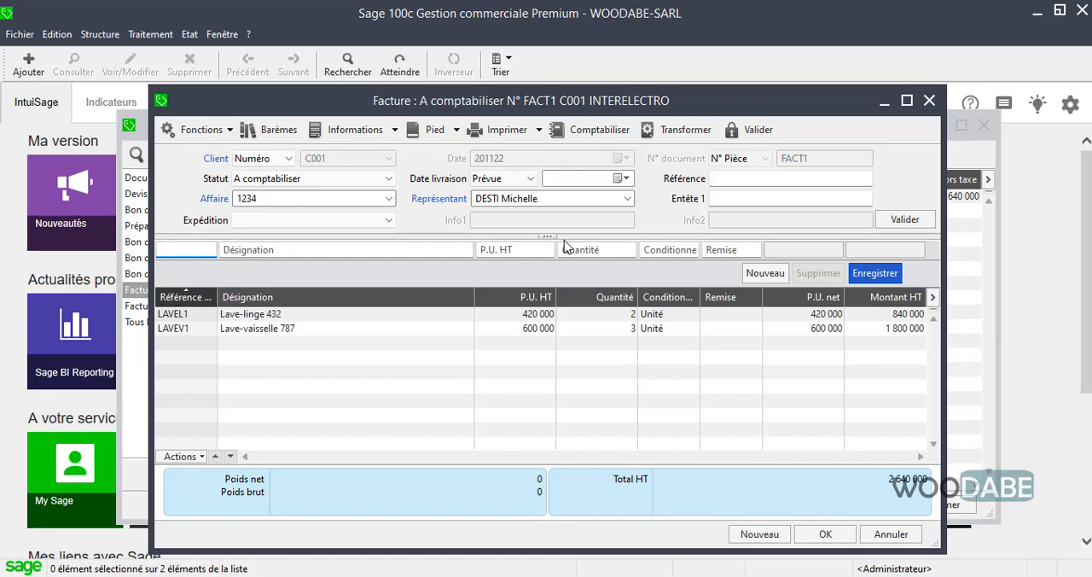
pyautogui.click(824, 576)
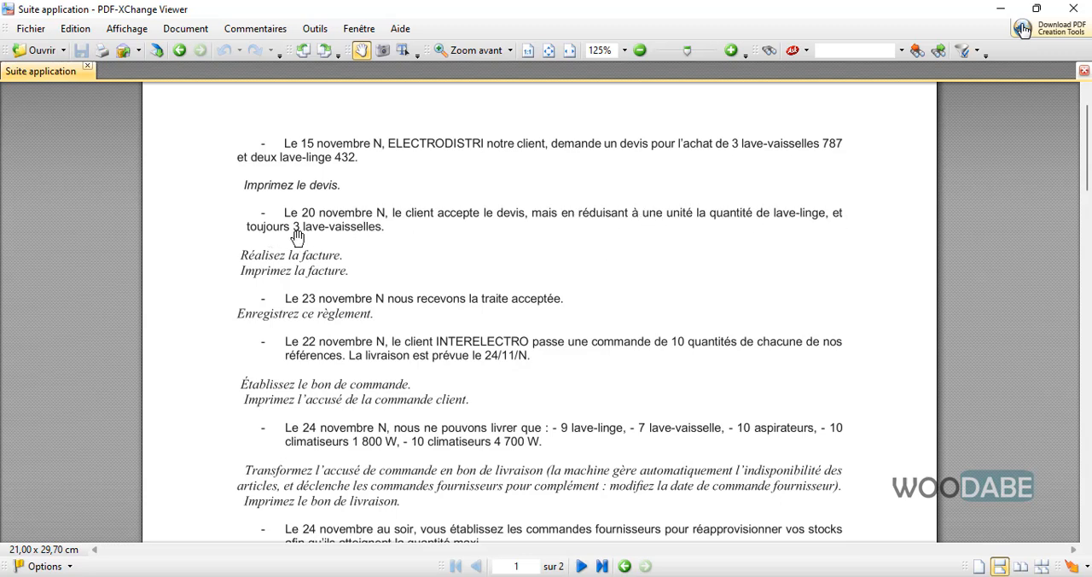
pyautogui.click(1001, 16)
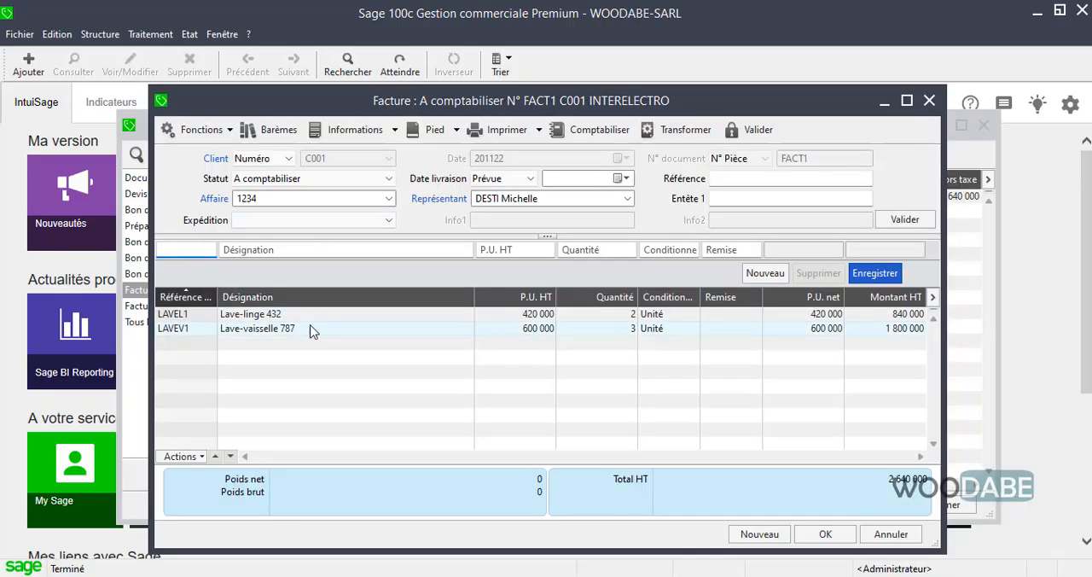
pyautogui.click(405, 315)
pyautogui.click(575, 250)
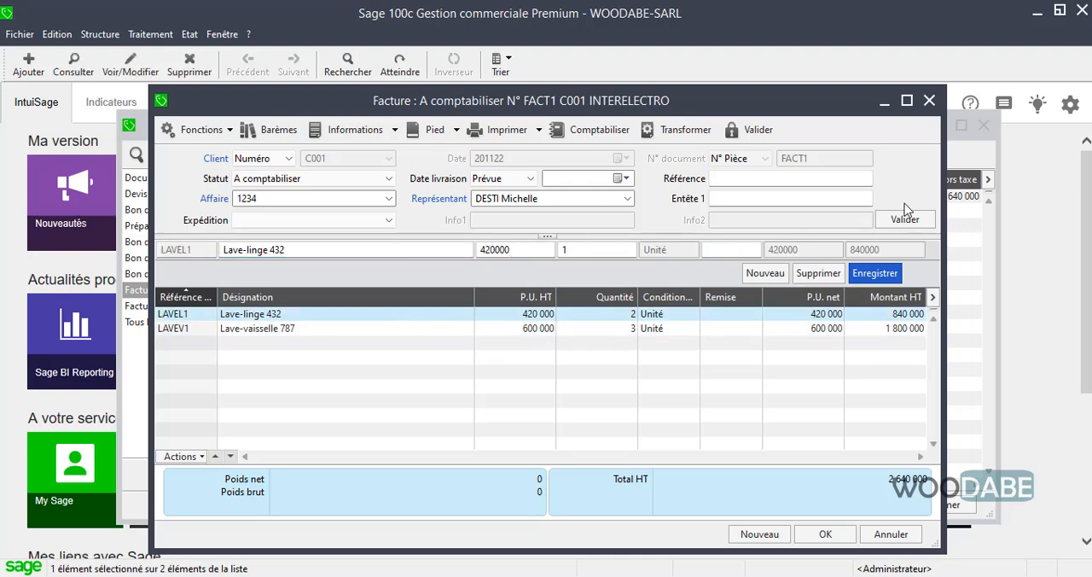
pyautogui.click(929, 99)
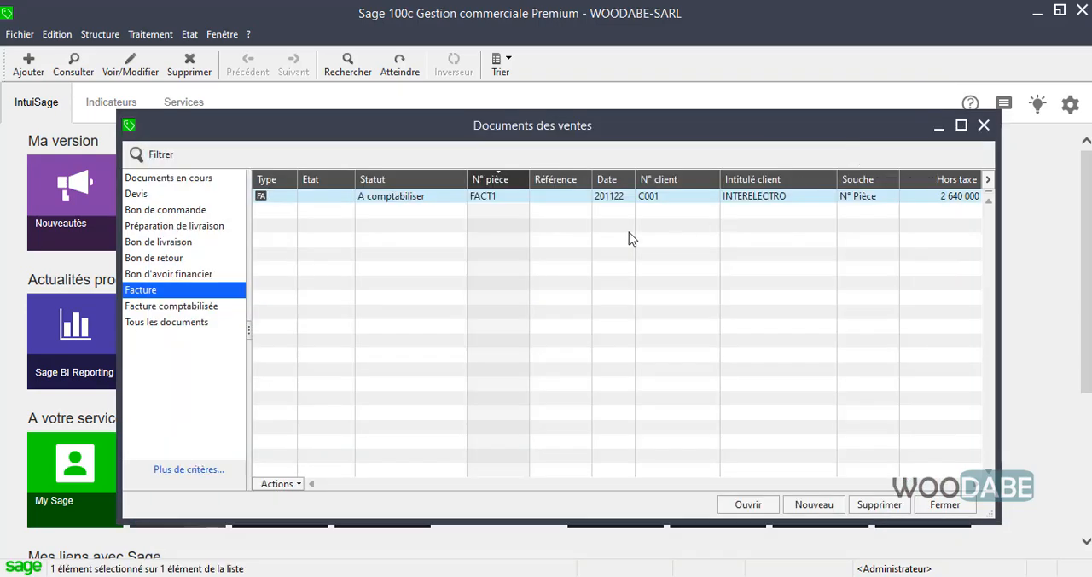
pyautogui.doubleClick(323, 204)
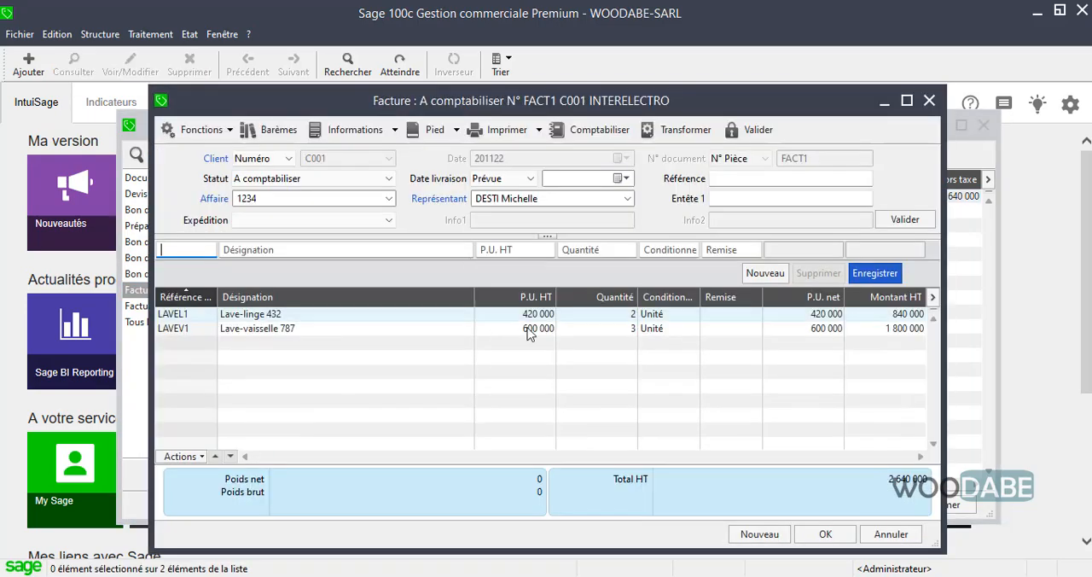
# Set the Lave-linge 432 quantity to 1 in invoice FACT1, agree to regenerate the original line, and save the invoice.
pyautogui.click(537, 315)
pyautogui.click(566, 249)
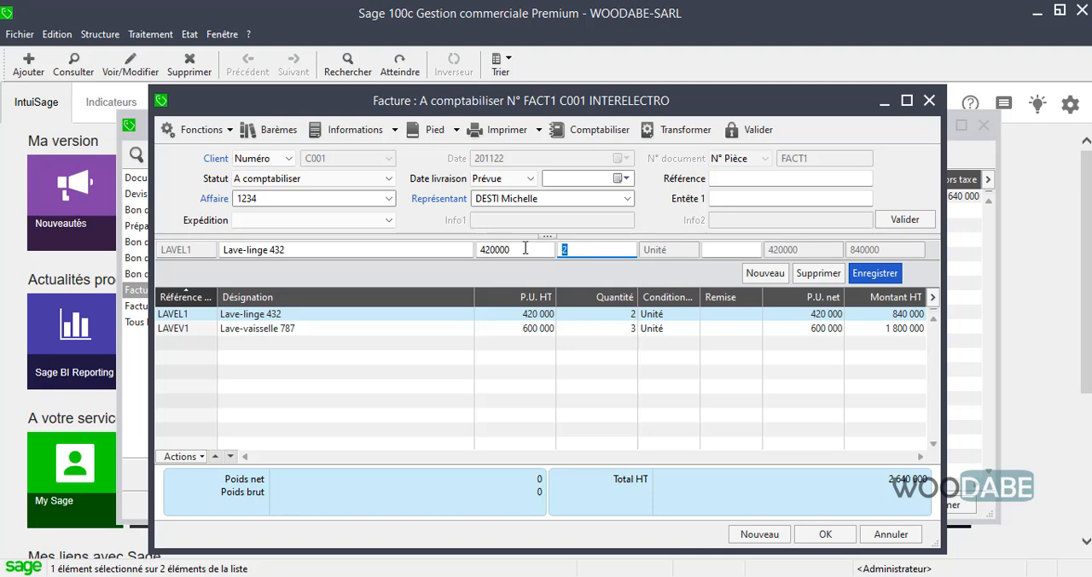
pyautogui.click(879, 276)
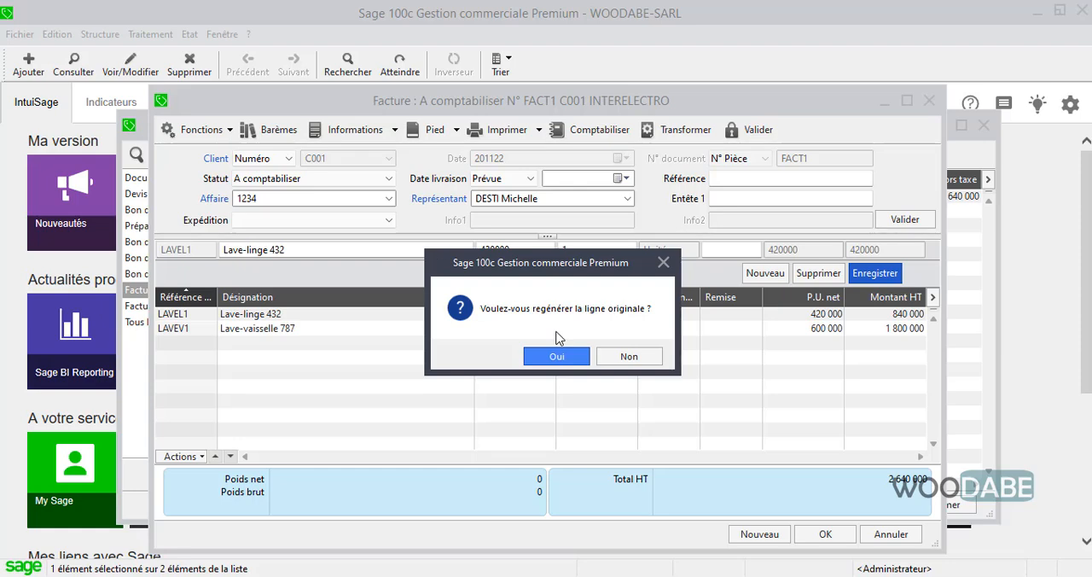
pyautogui.click(559, 355)
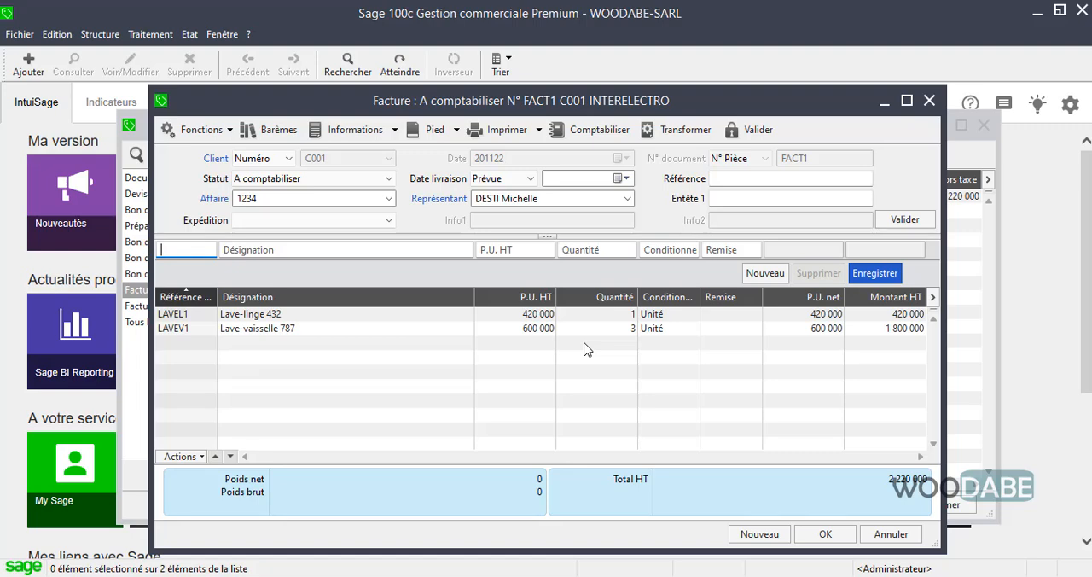
pyautogui.click(824, 534)
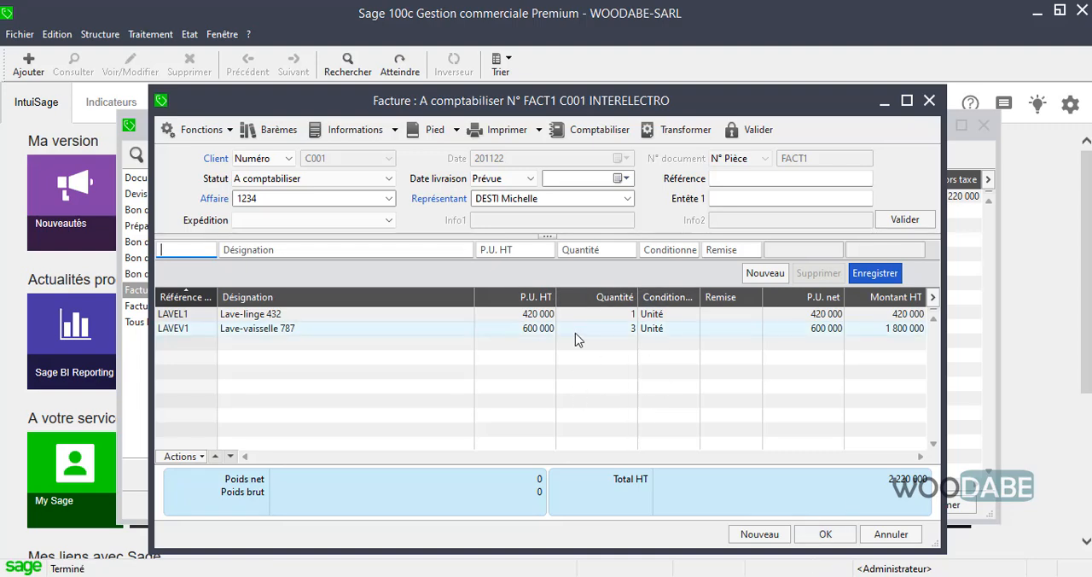
# Print invoice FACT1 with the Facture client template to a PDF file and save it as FACT1.
pyautogui.click(500, 128)
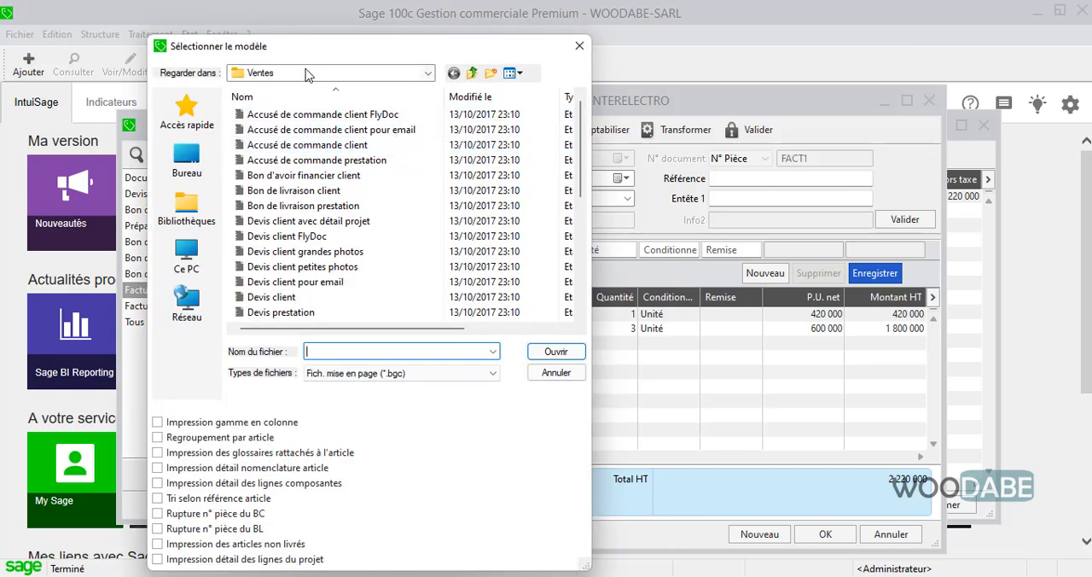
pyautogui.scroll(-4, 343, 282)
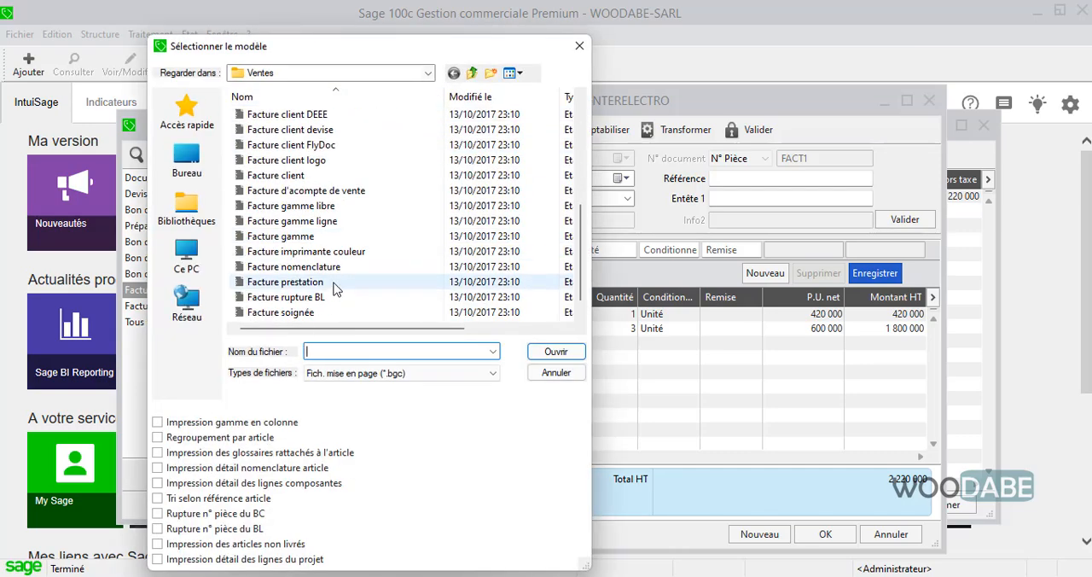
pyautogui.click(303, 175)
pyautogui.doubleClick(303, 175)
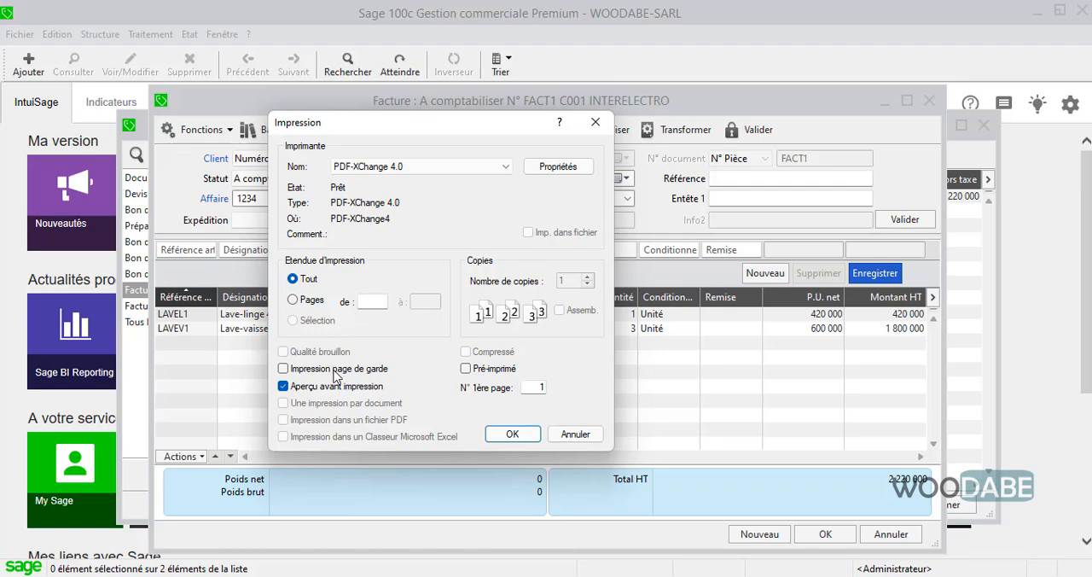
pyautogui.click(361, 419)
pyautogui.click(512, 433)
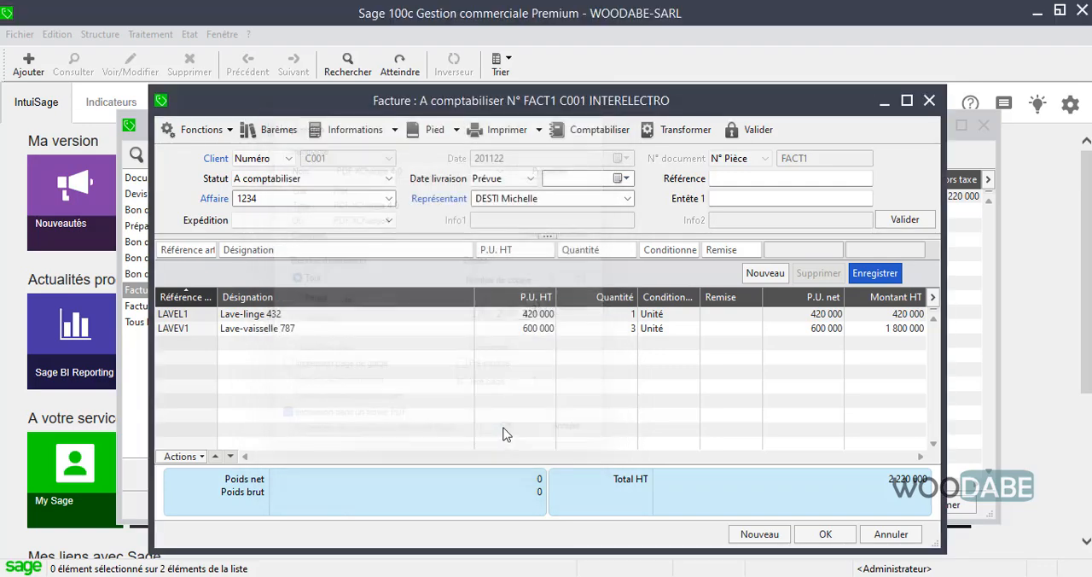
pyautogui.write('F')
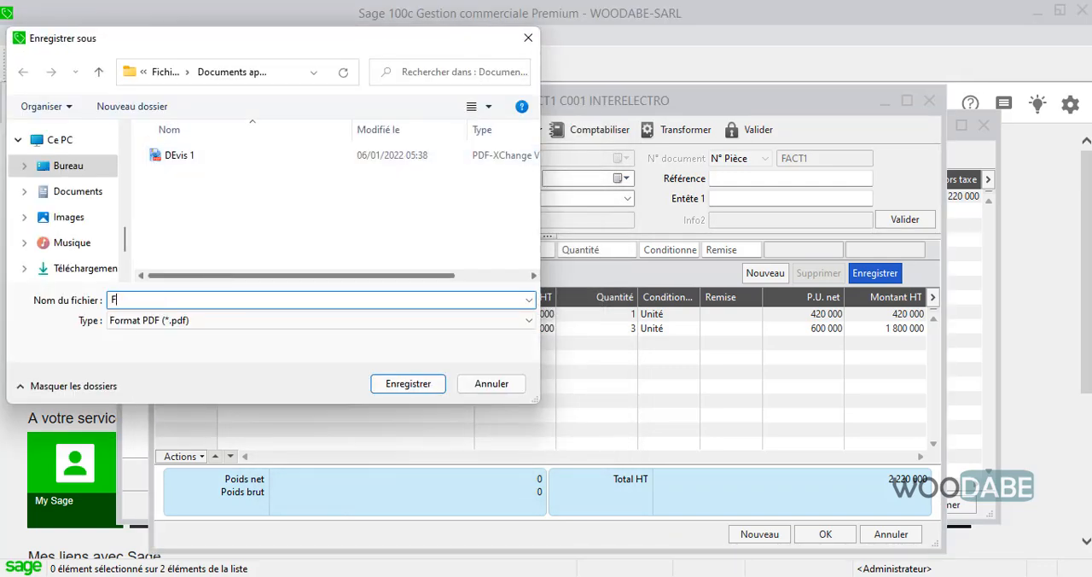
pyautogui.write('ACT1')
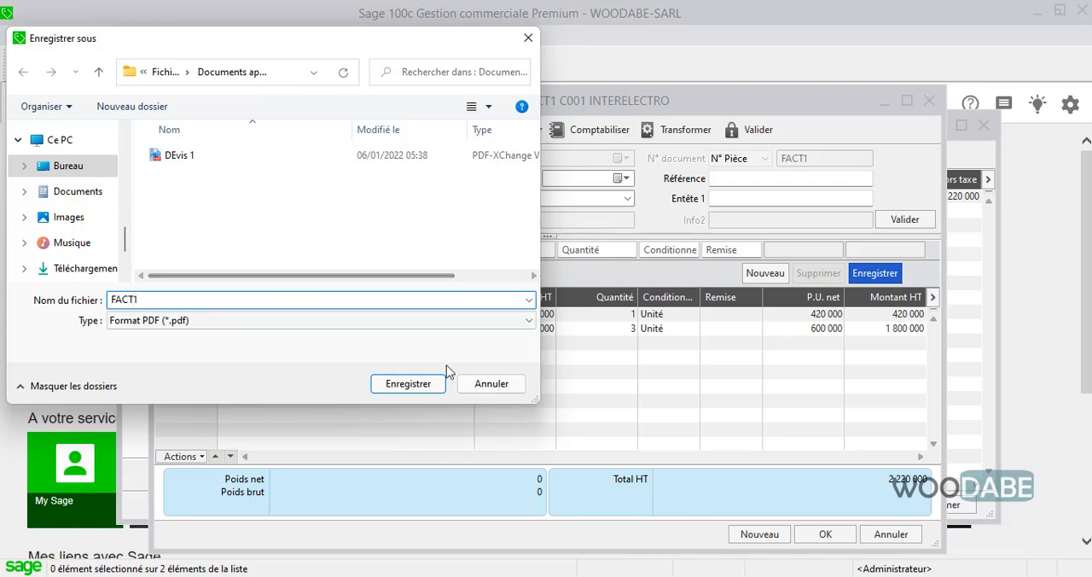
pyautogui.click(409, 383)
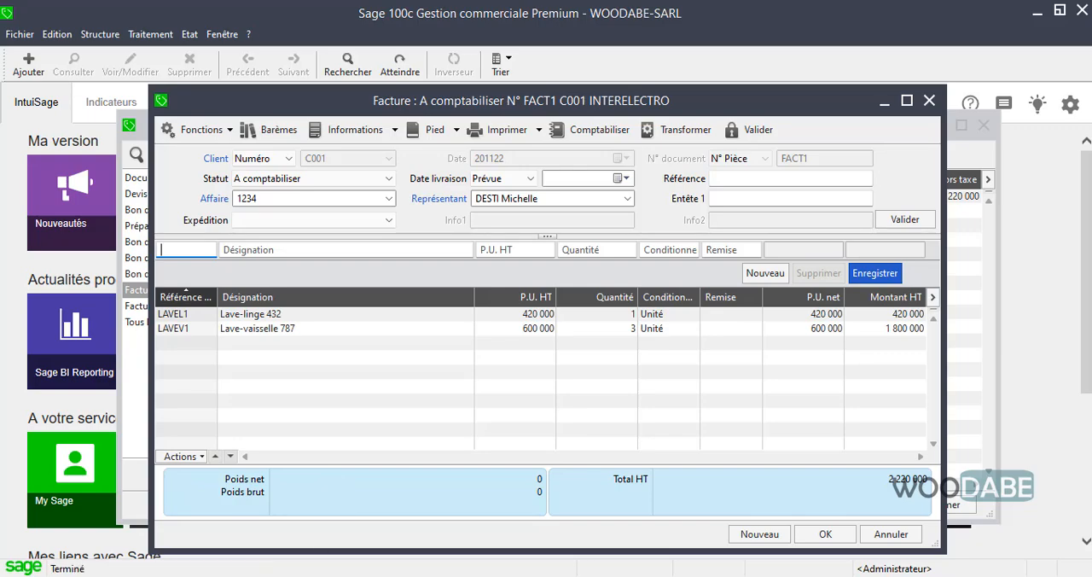
# Open the FACT1 PDF from the Documents application folder inside Fichiers de la formation.
pyautogui.moveTo(307, 576)
pyautogui.click(312, 533)
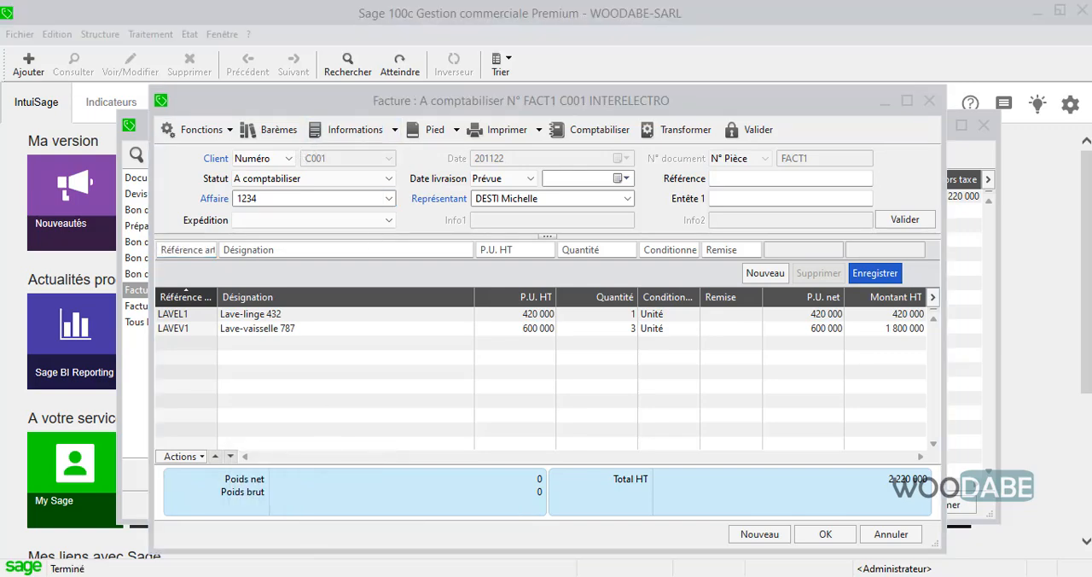
pyautogui.moveTo(1091, 42); pyautogui.dragTo(515, 146)
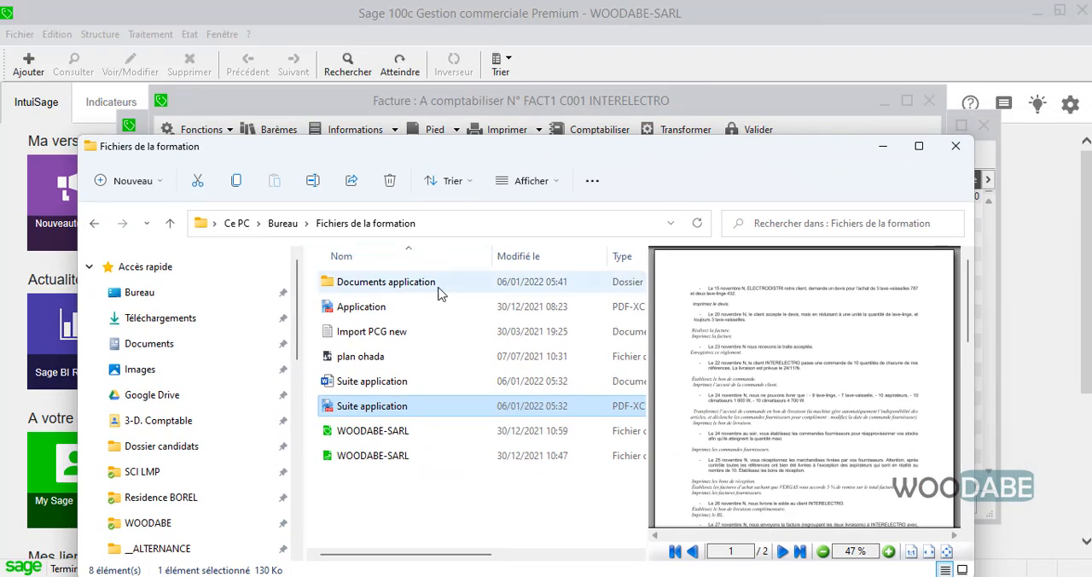
pyautogui.doubleClick(419, 283)
pyautogui.doubleClick(419, 287)
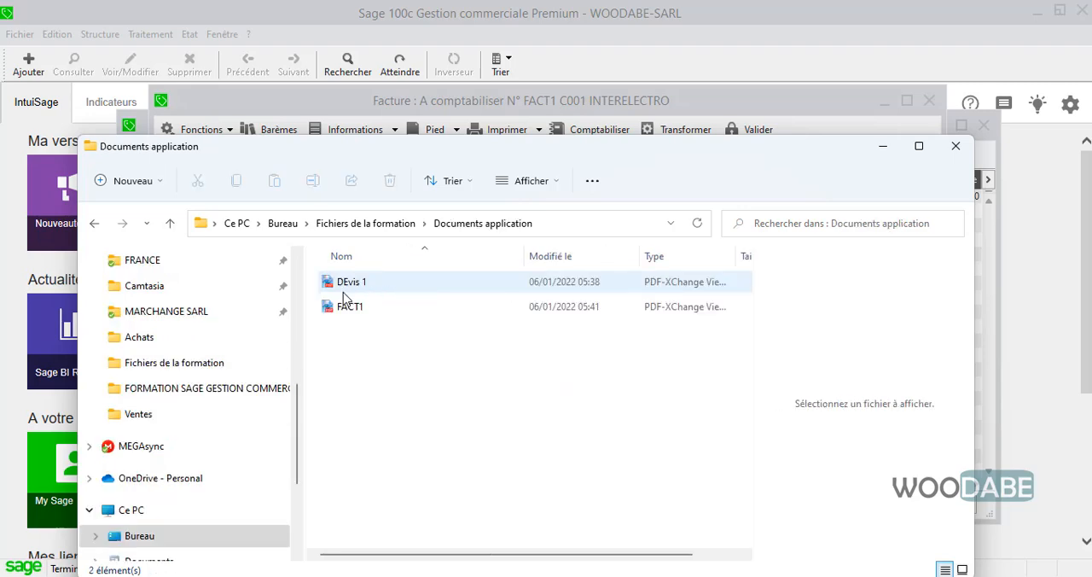
pyautogui.doubleClick(353, 308)
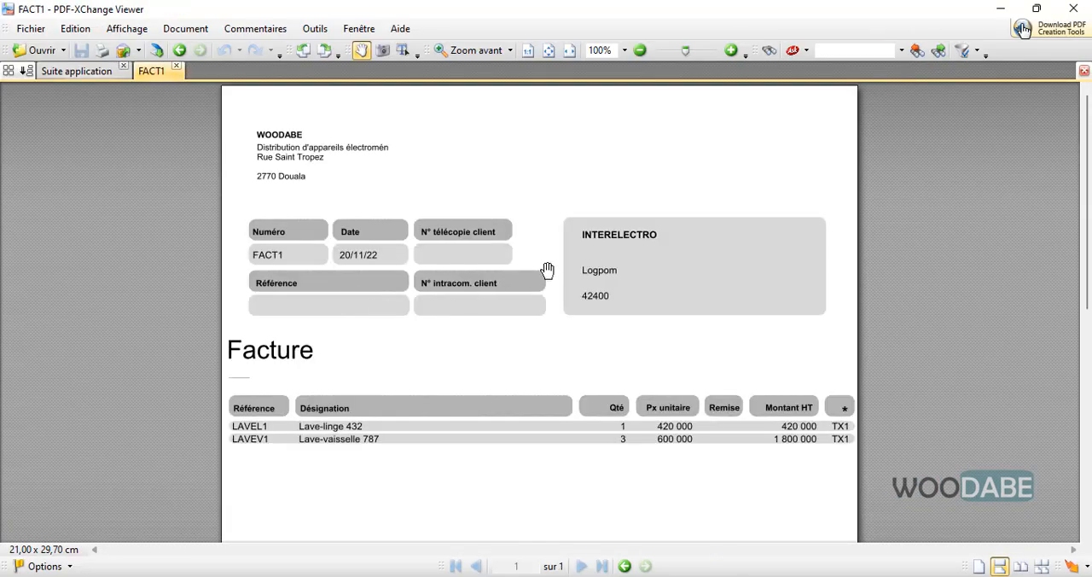
# Review the printed invoice's header, lines, totals and payment terms, close its PDF, and return to Sage 100c.
pyautogui.keyDown('ctrl'); pyautogui.scroll(-1, 583, 415); pyautogui.keyUp('ctrl')
pyautogui.scroll(-4, 598, 341)
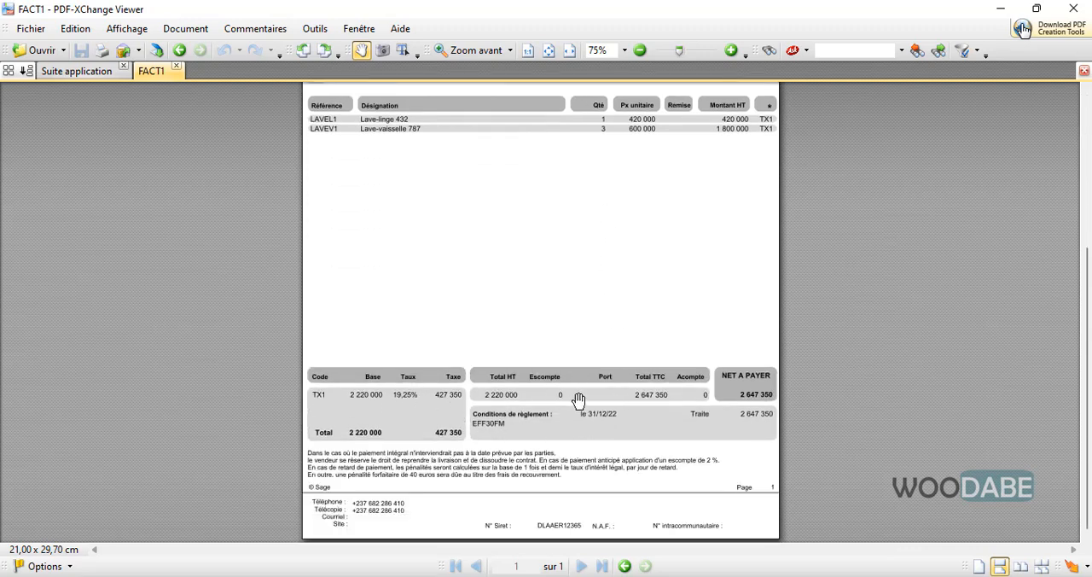
pyautogui.scroll(4, 372, 205)
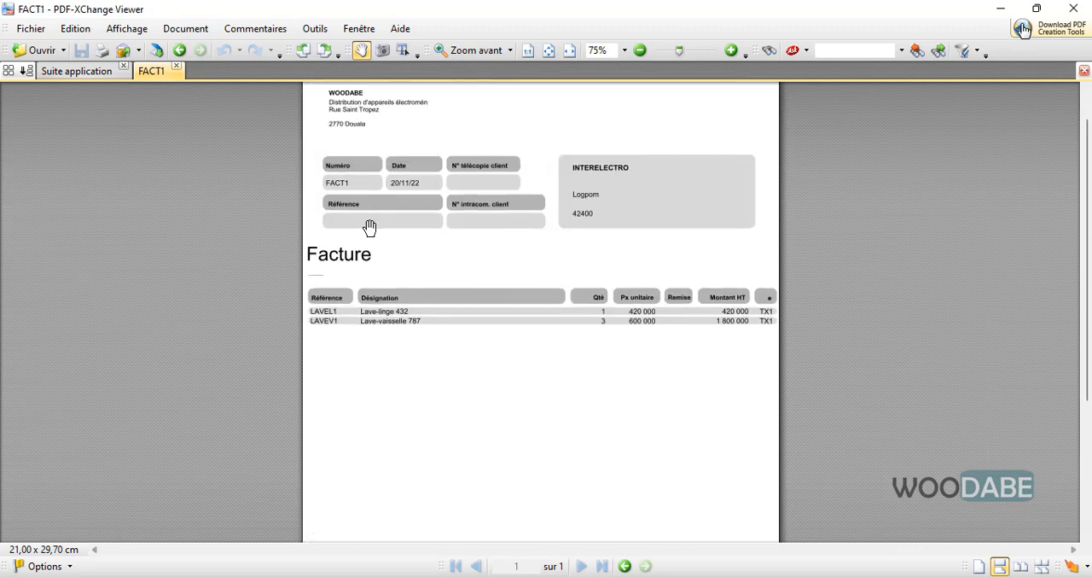
pyautogui.scroll(1, 427, 360)
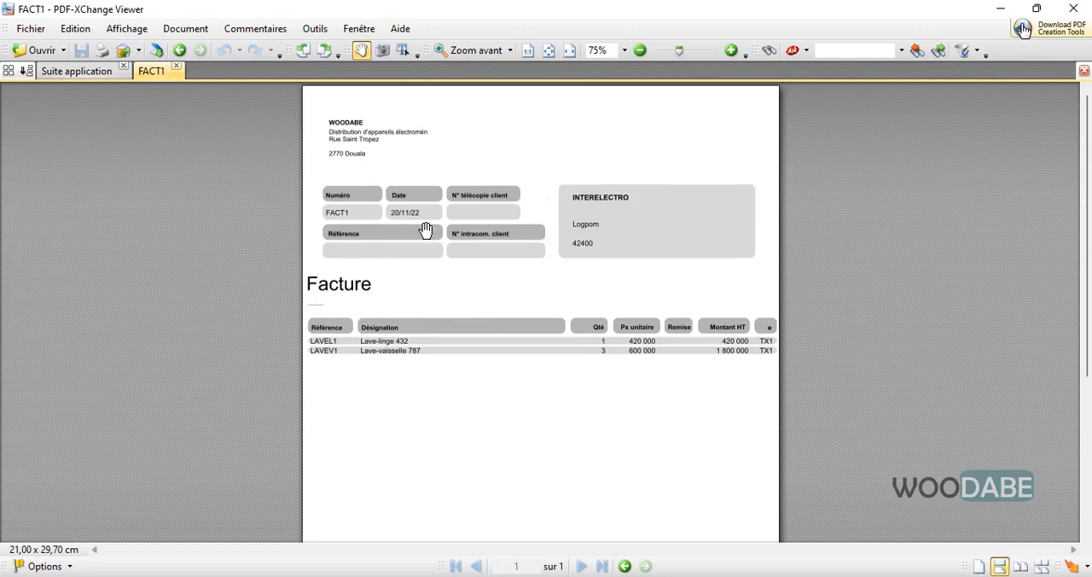
pyautogui.click(177, 66)
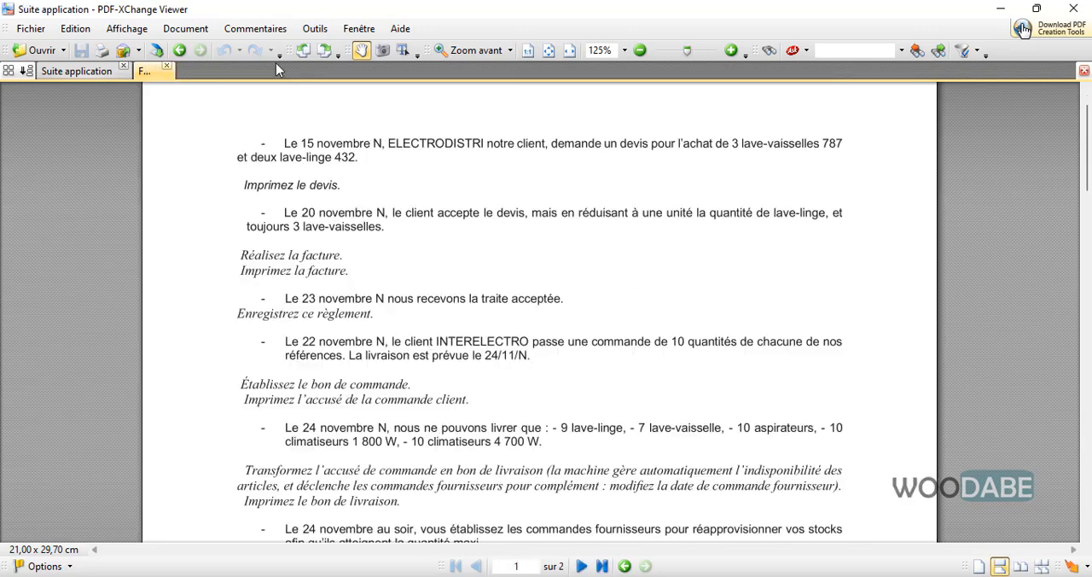
pyautogui.click(1000, 8)
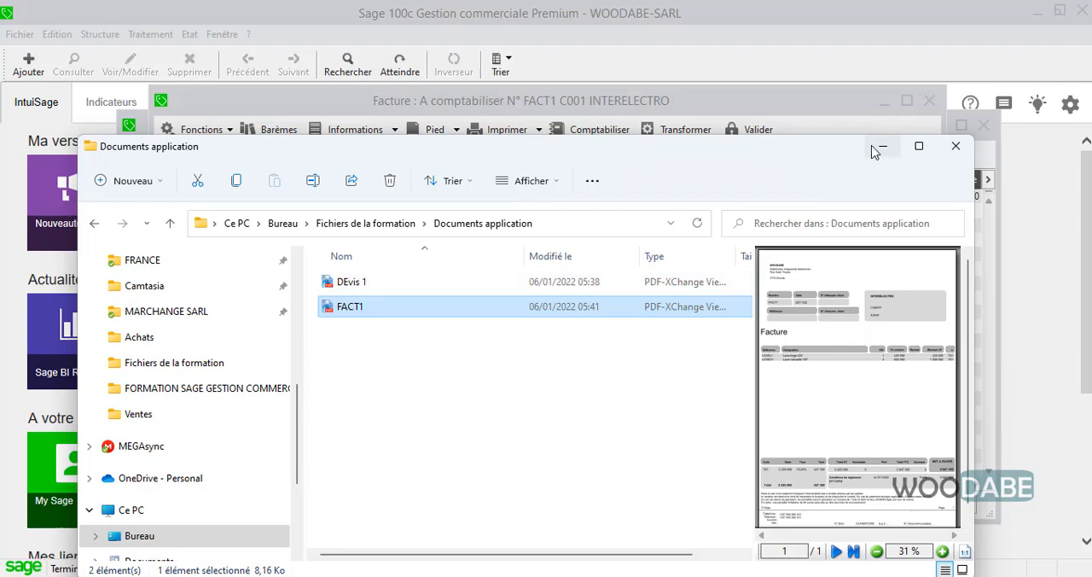
pyautogui.click(874, 150)
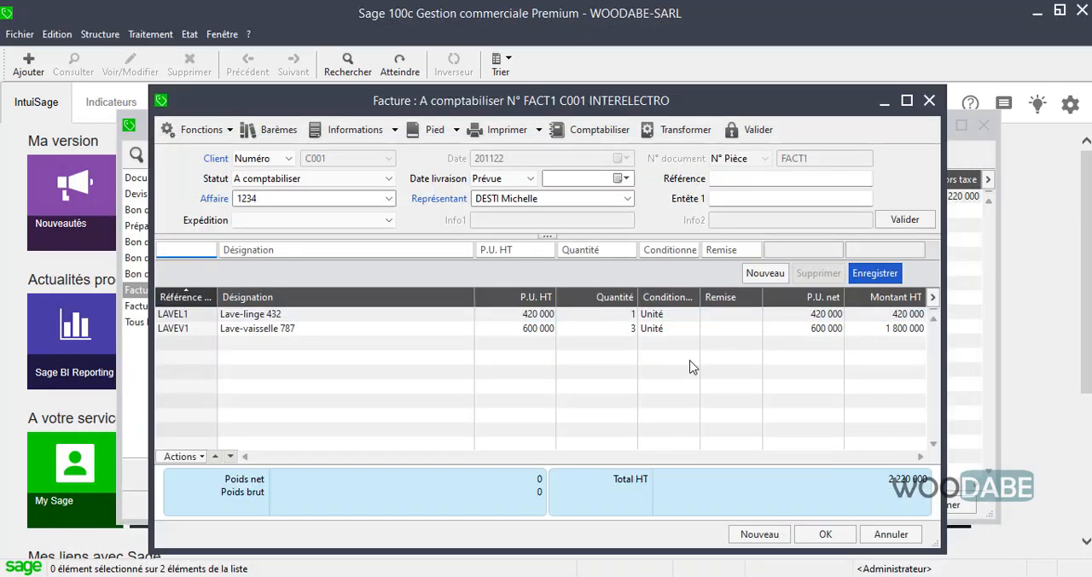
# Close invoice FACT1 and read the 23 November settlement task in the exercise PDF.
pyautogui.click(825, 534)
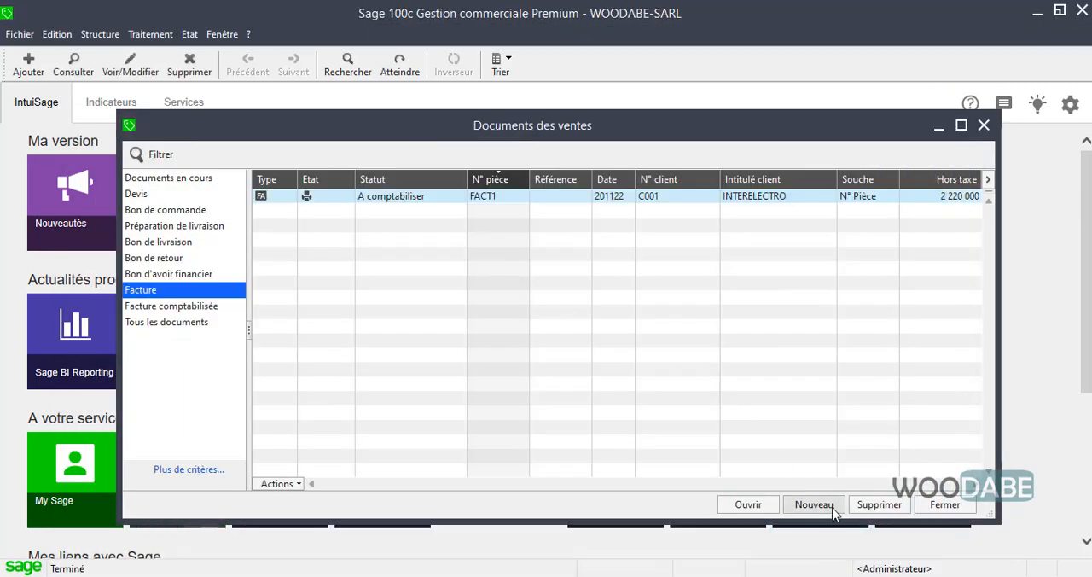
pyautogui.click(841, 575)
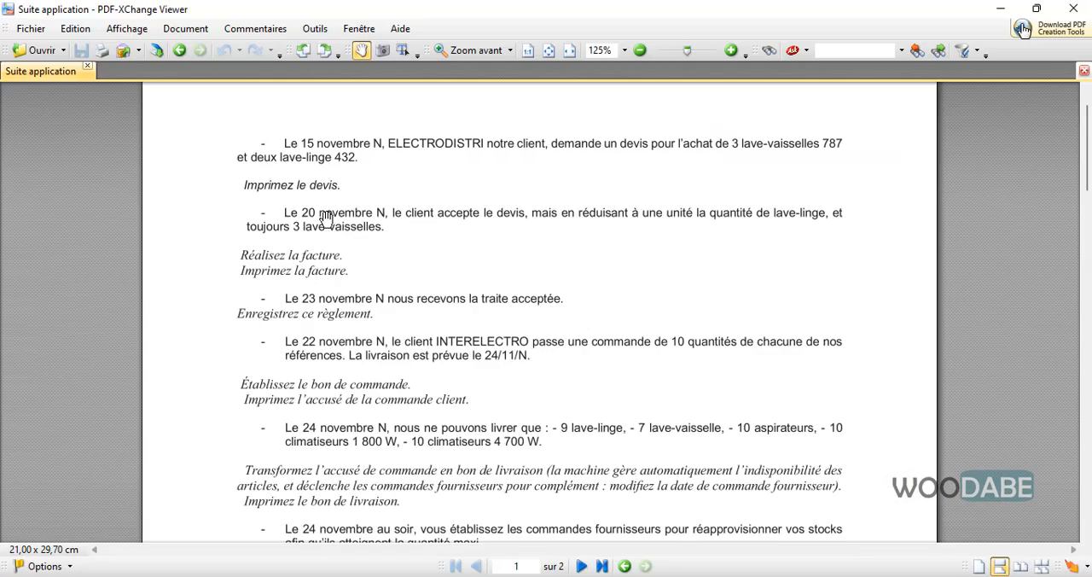
pyautogui.scroll(-3, 453, 377)
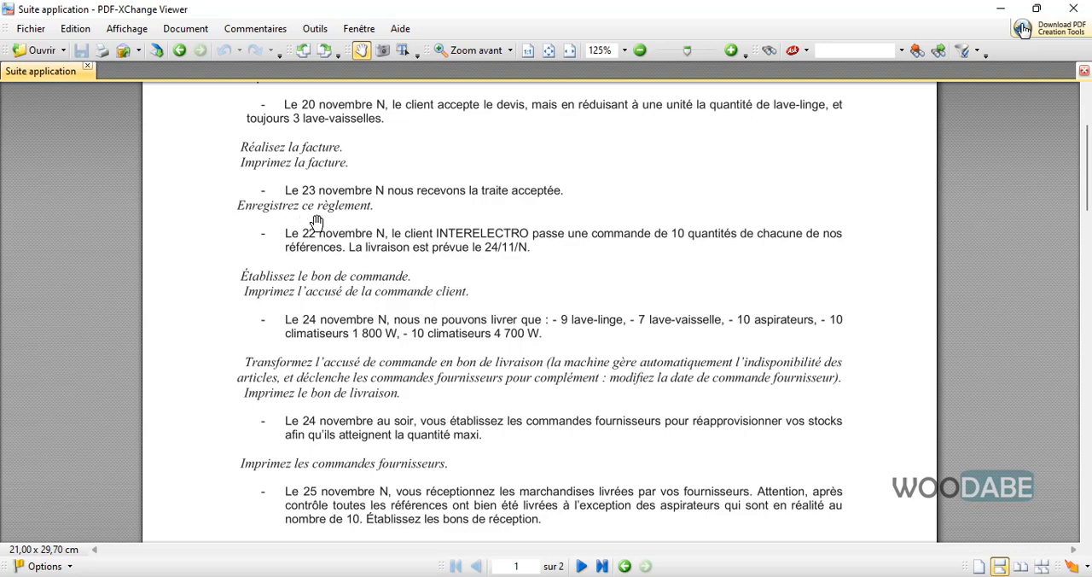
pyautogui.click(1002, 10)
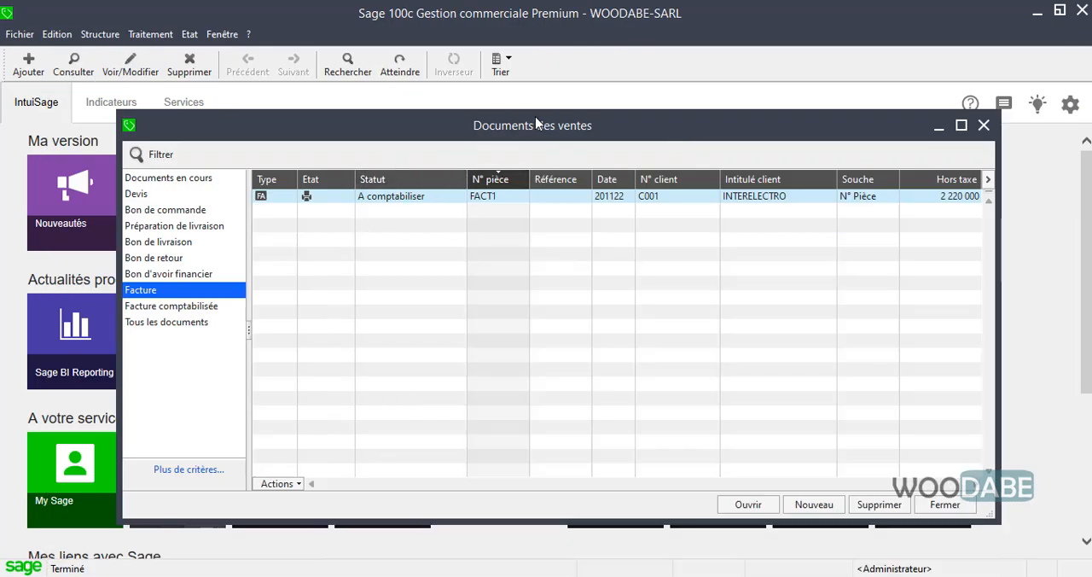
# Reopen invoice FACT1 and start its Règlement with the Libellé "Traite pour règlement".
pyautogui.doubleClick(391, 201)
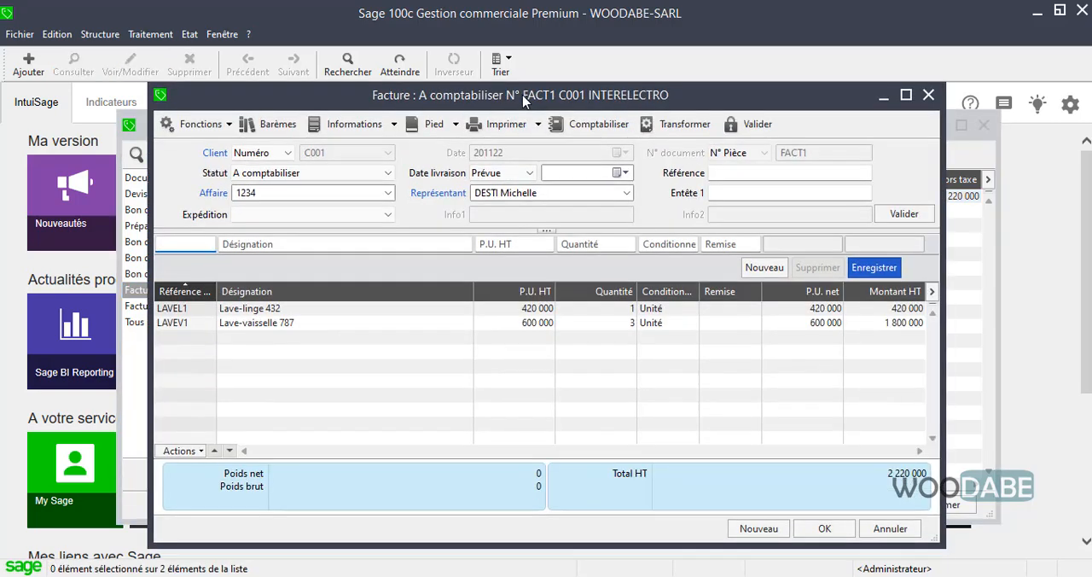
pyautogui.click(457, 126)
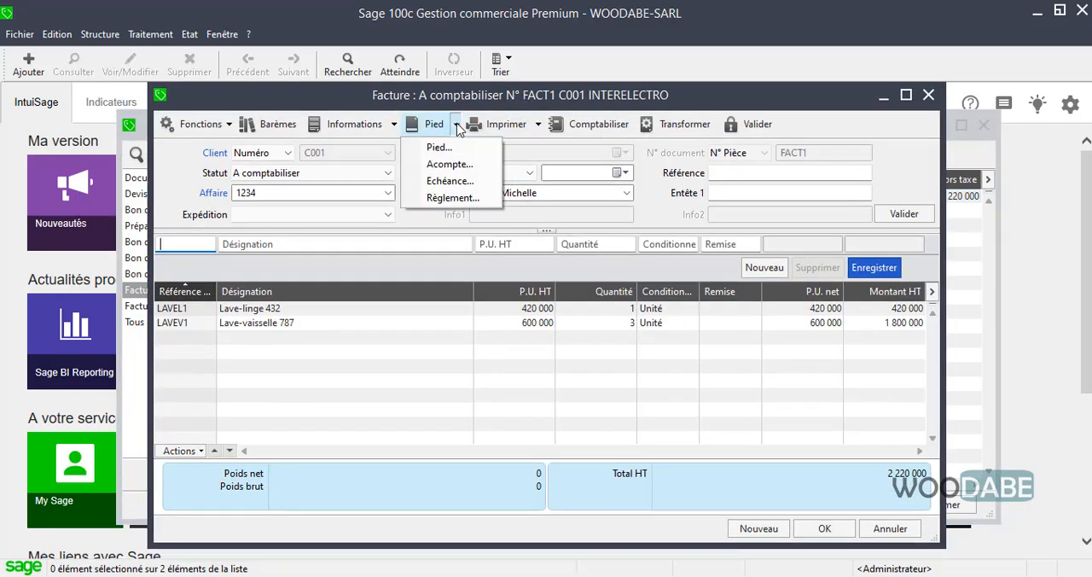
pyautogui.click(454, 199)
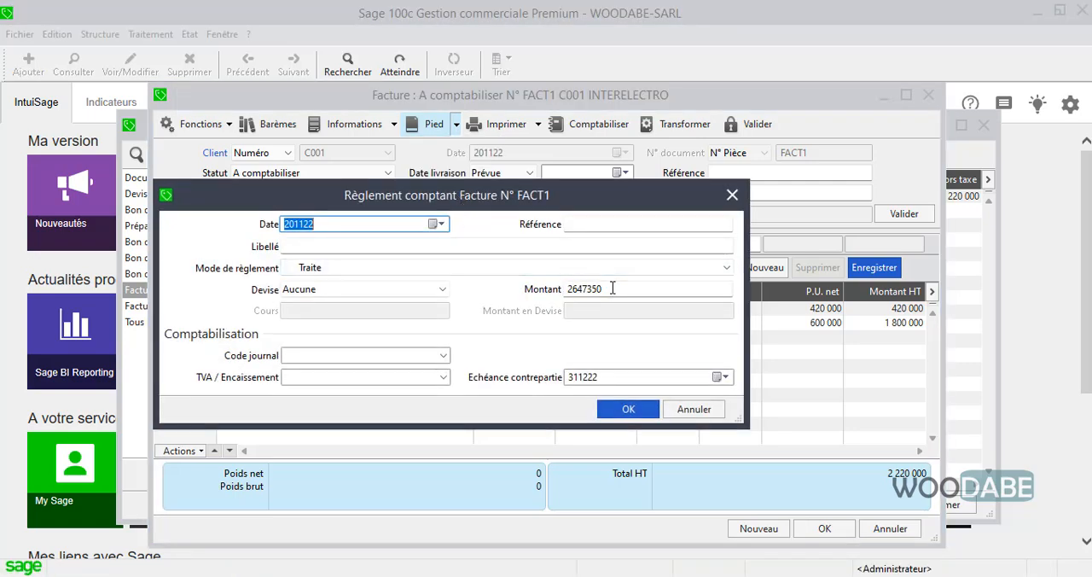
pyautogui.click(542, 246)
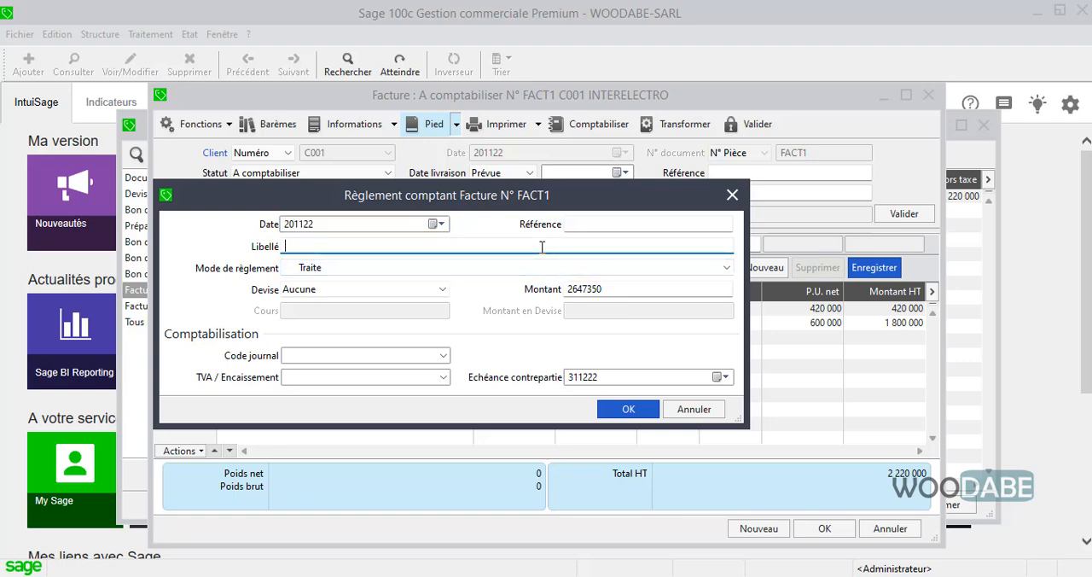
pyautogui.write('Traite pour règlement')
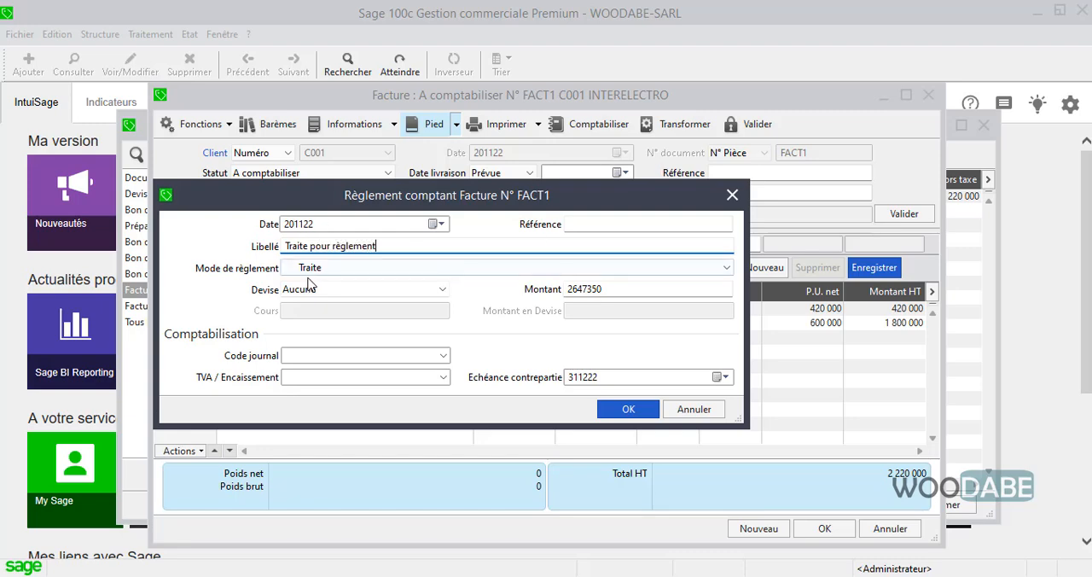
# Set the settlement's Code journal to AFRILA and its TVA / Encaissement account starting with 443, record it, and close the invoice.
pyautogui.click(443, 355)
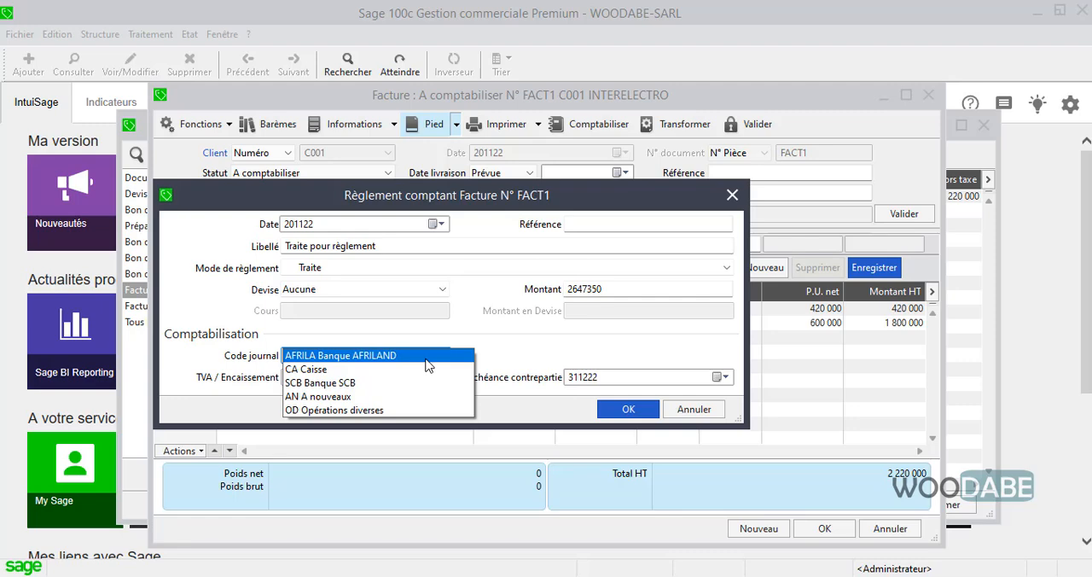
pyautogui.click(426, 357)
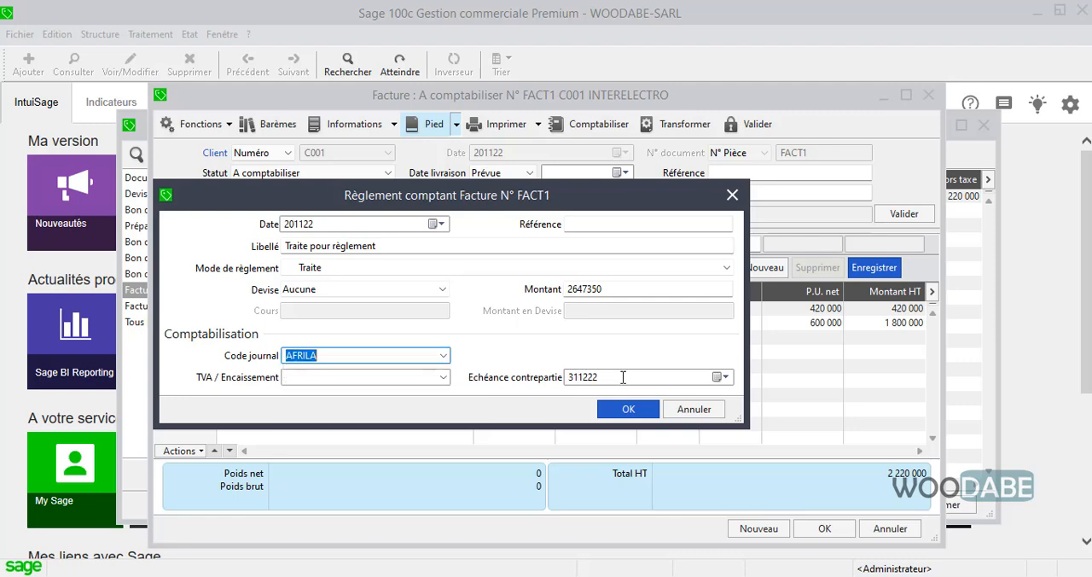
pyautogui.click(412, 378)
pyautogui.write('4')
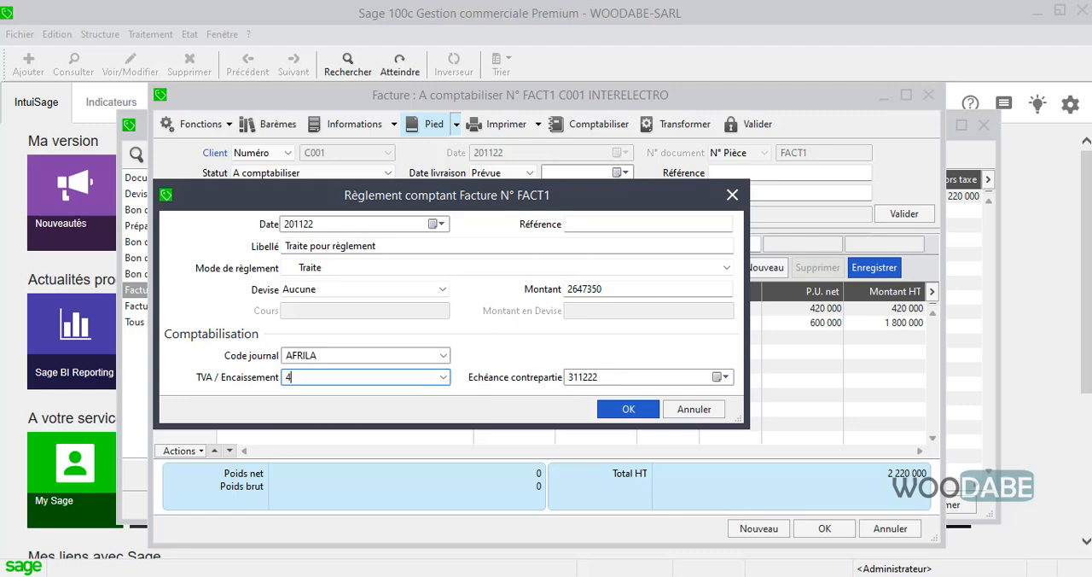
pyautogui.write('43')
pyautogui.click(627, 410)
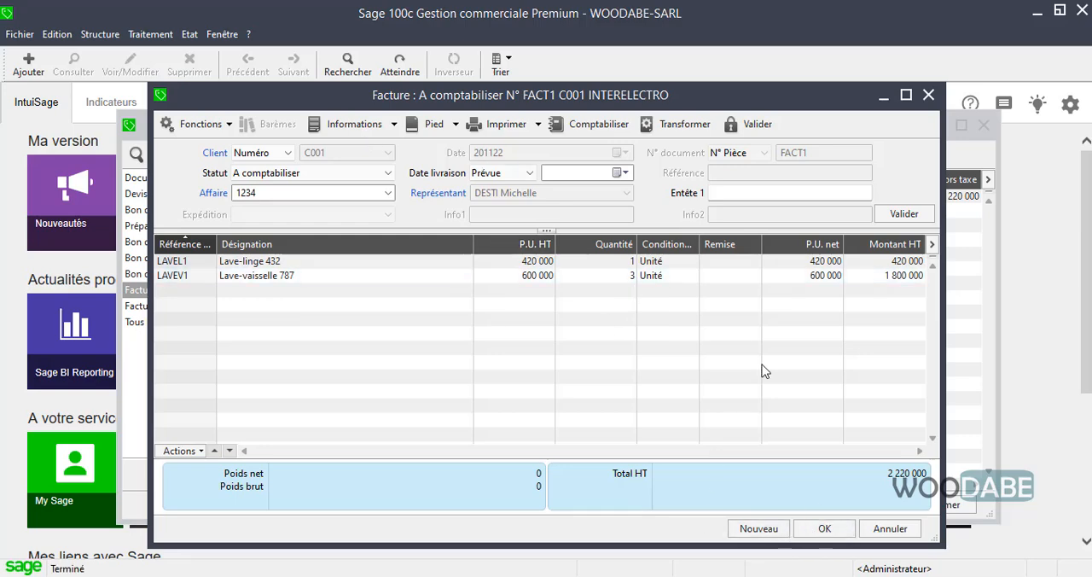
pyautogui.click(551, 261)
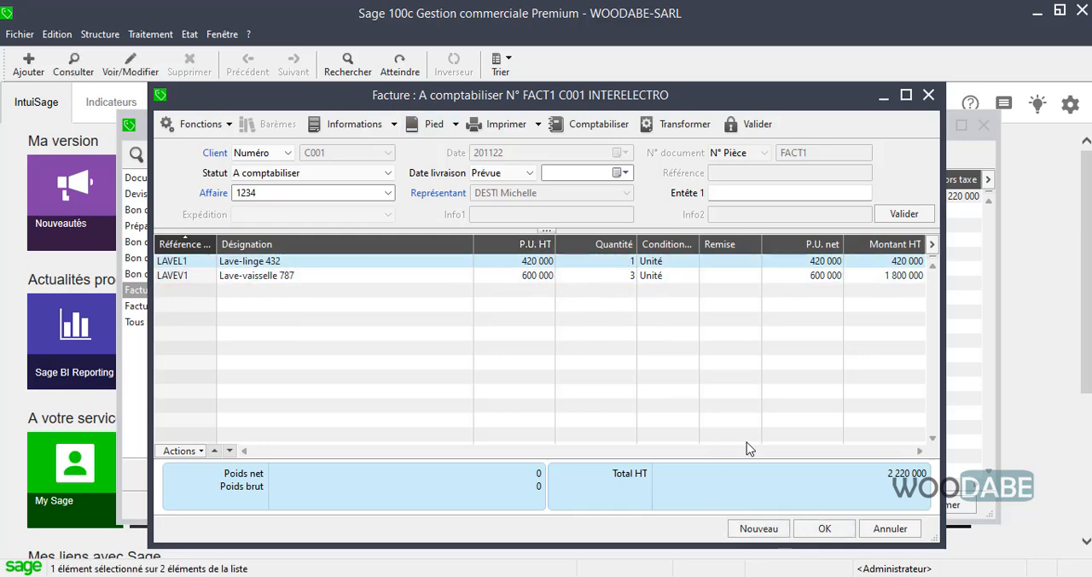
pyautogui.click(824, 529)
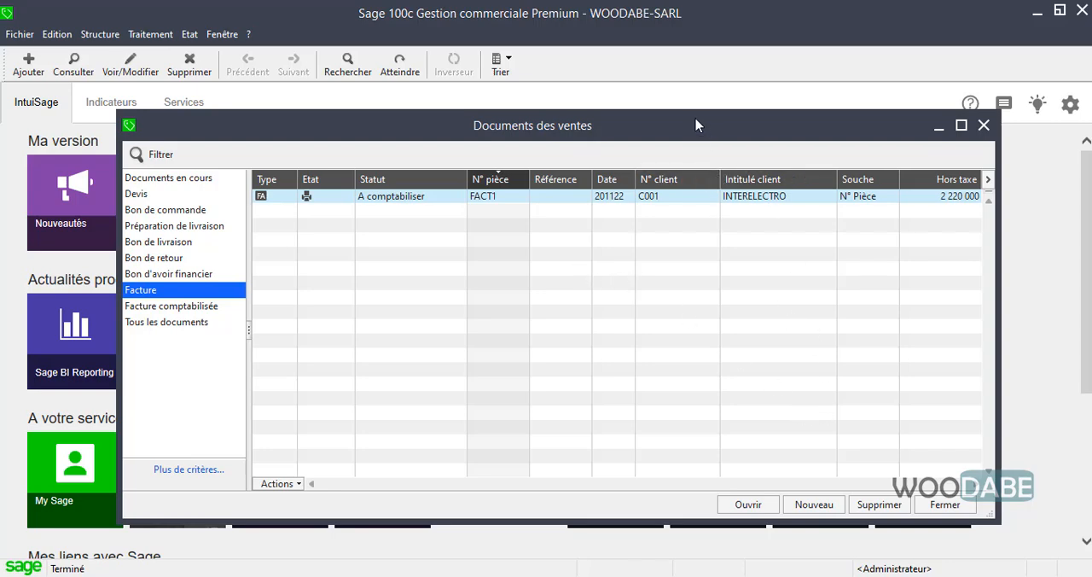
# Review the exercise PDF again and read the 22 November INTERELECTRO order task and the tasks following it.
pyautogui.moveTo(696, 126); pyautogui.dragTo(664, 127)
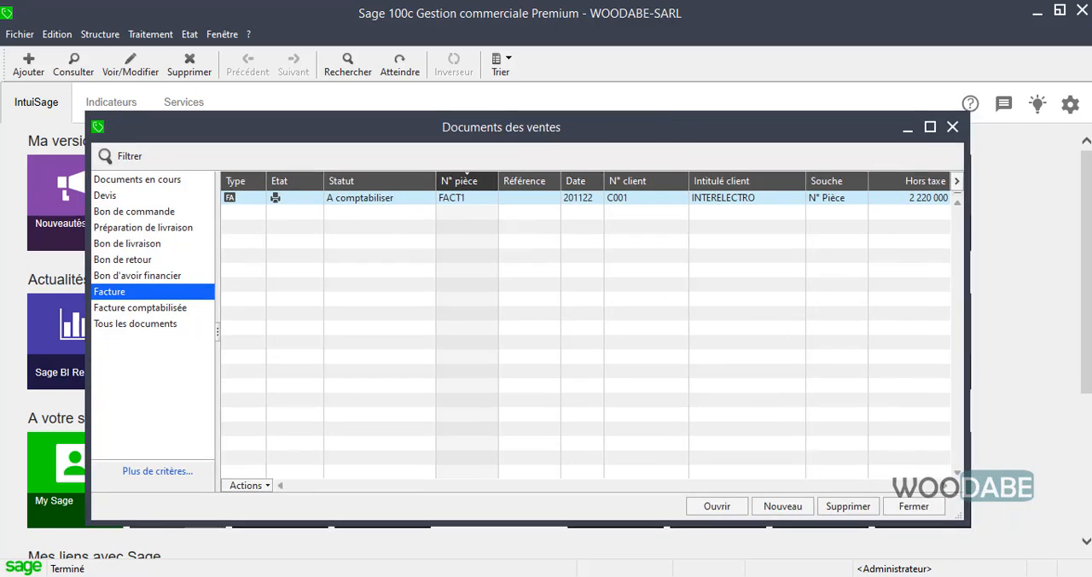
pyautogui.hotkey('alt', 'Tab')
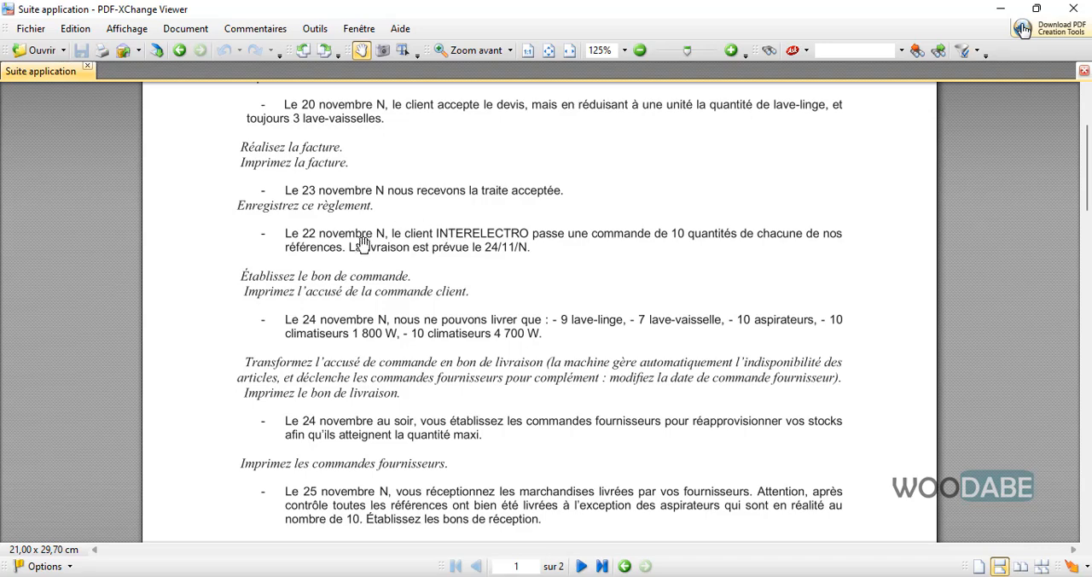
pyautogui.scroll(3, 364, 245)
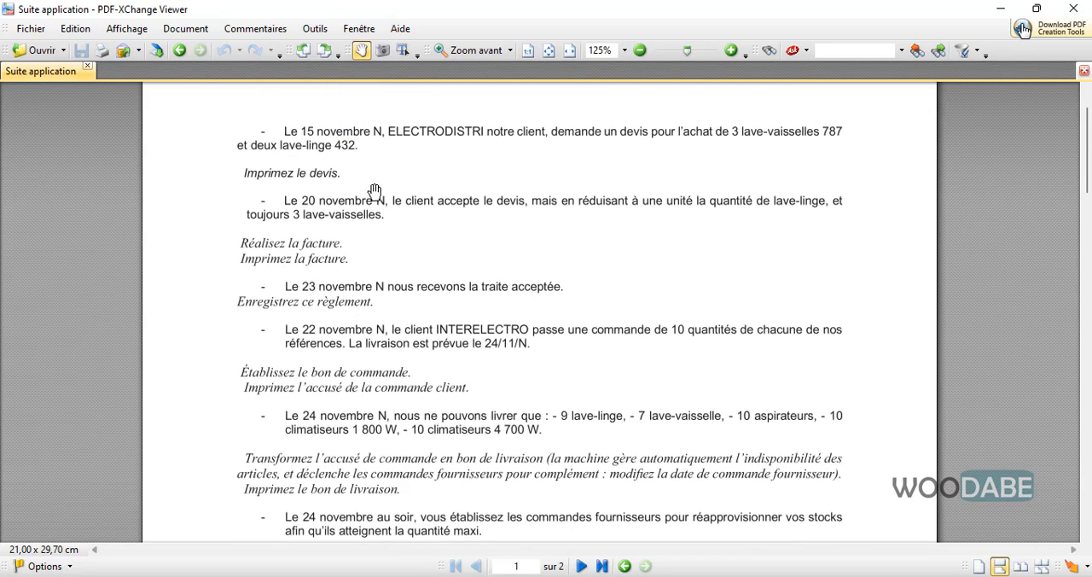
pyautogui.scroll(-1, 346, 303)
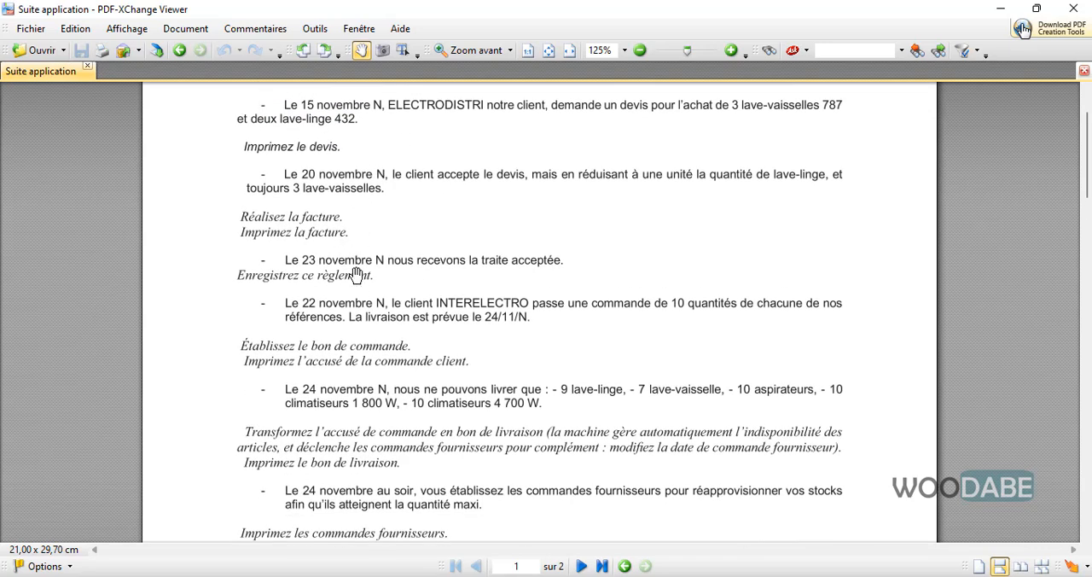
pyautogui.scroll(-5, 420, 465)
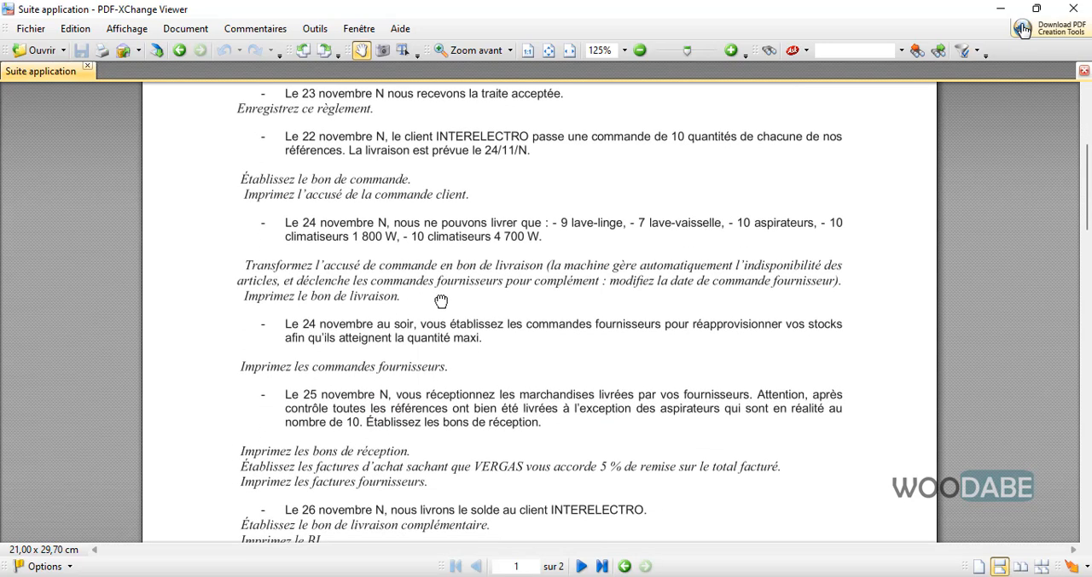
pyautogui.scroll(-1, 440, 303)
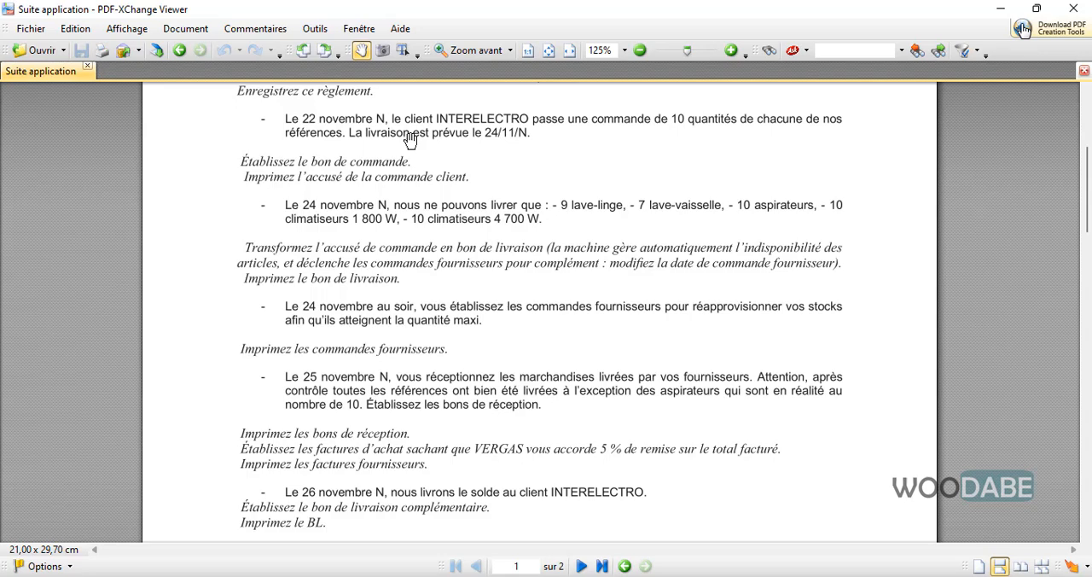
pyautogui.scroll(-1, 460, 145)
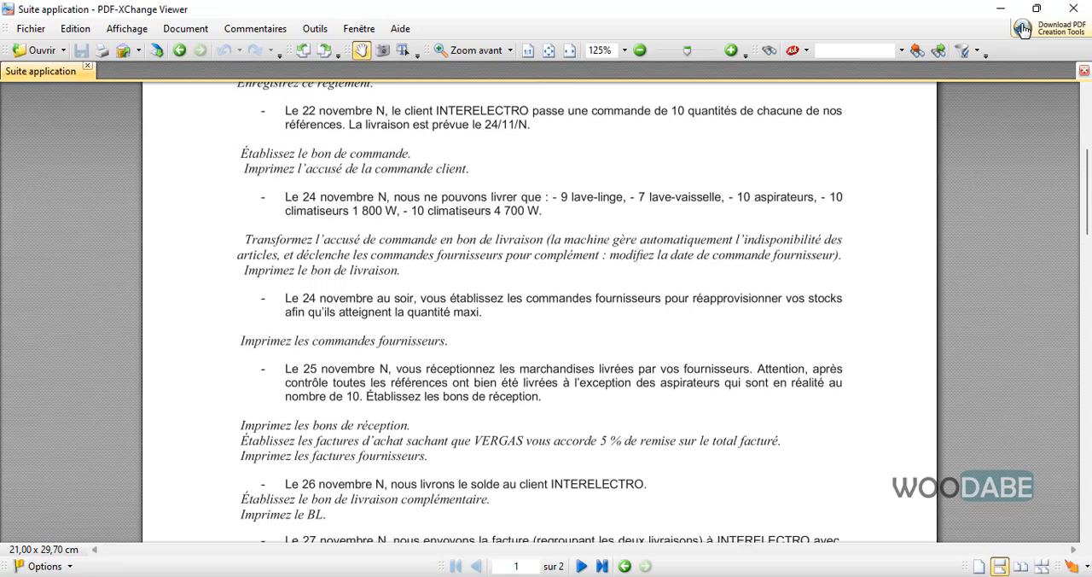